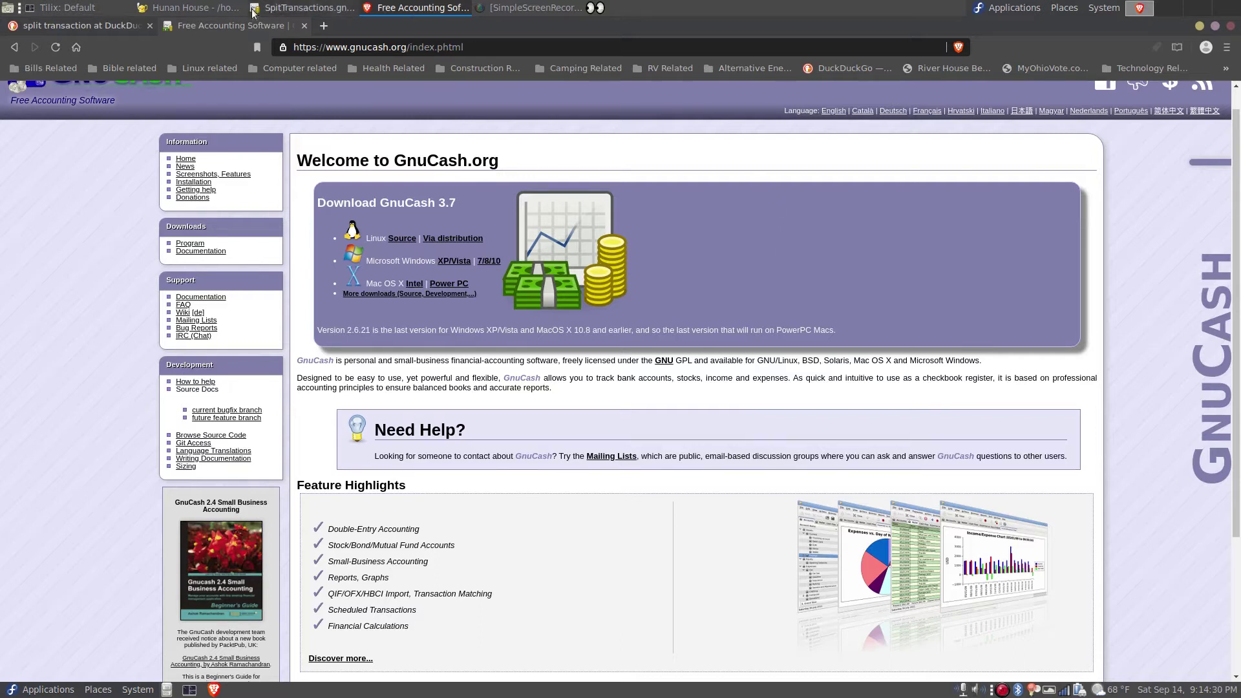
In the Hunan House notes in Geany, highlight the Meal line and the $48.30 Total.
left_click(226, 11)
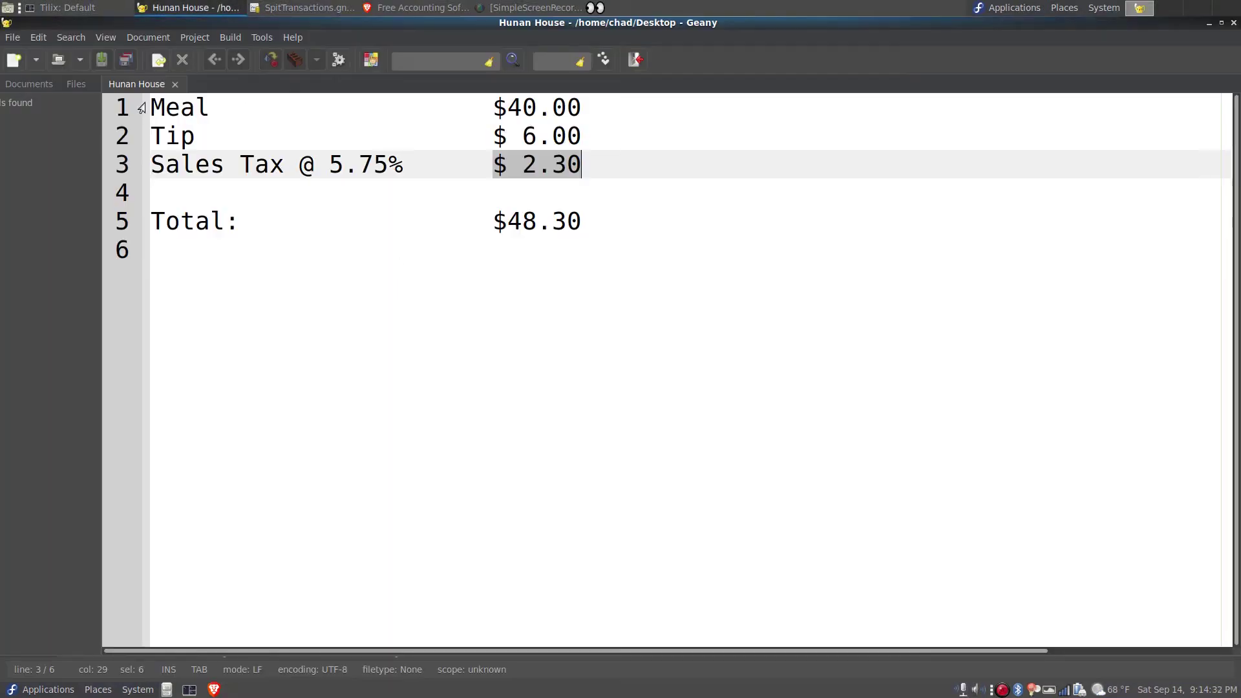
left_click_drag(150, 104, 211, 105)
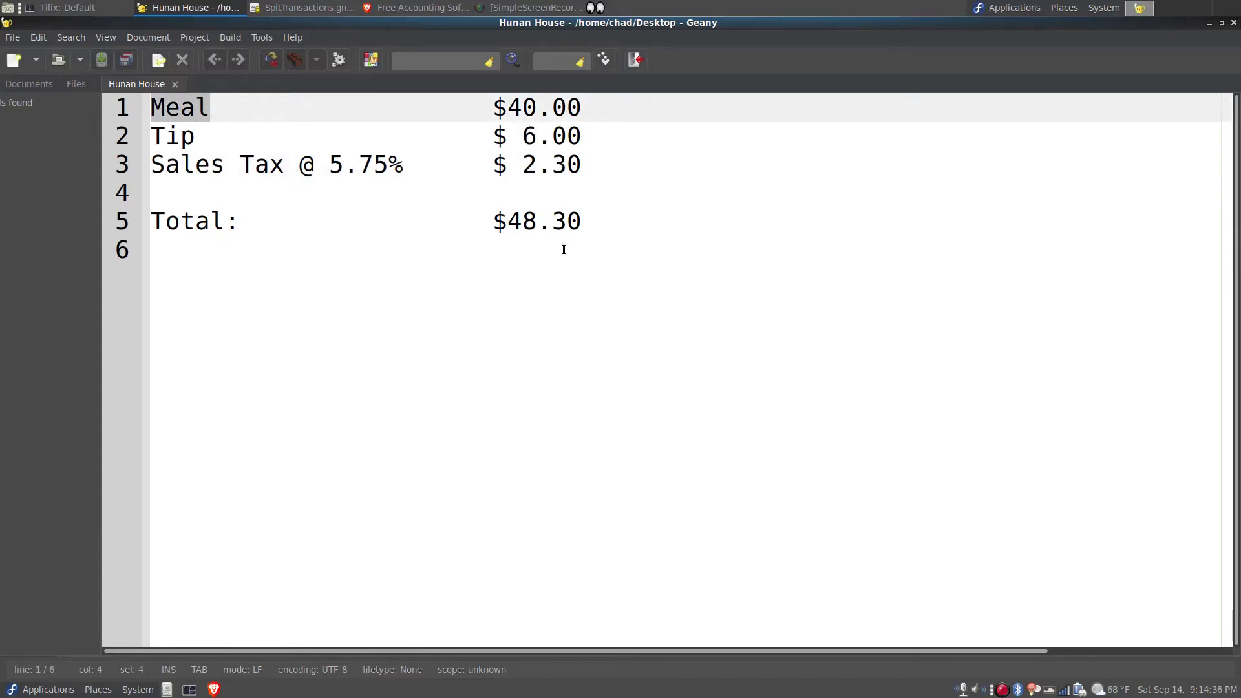
left_click_drag(595, 232, 146, 213)
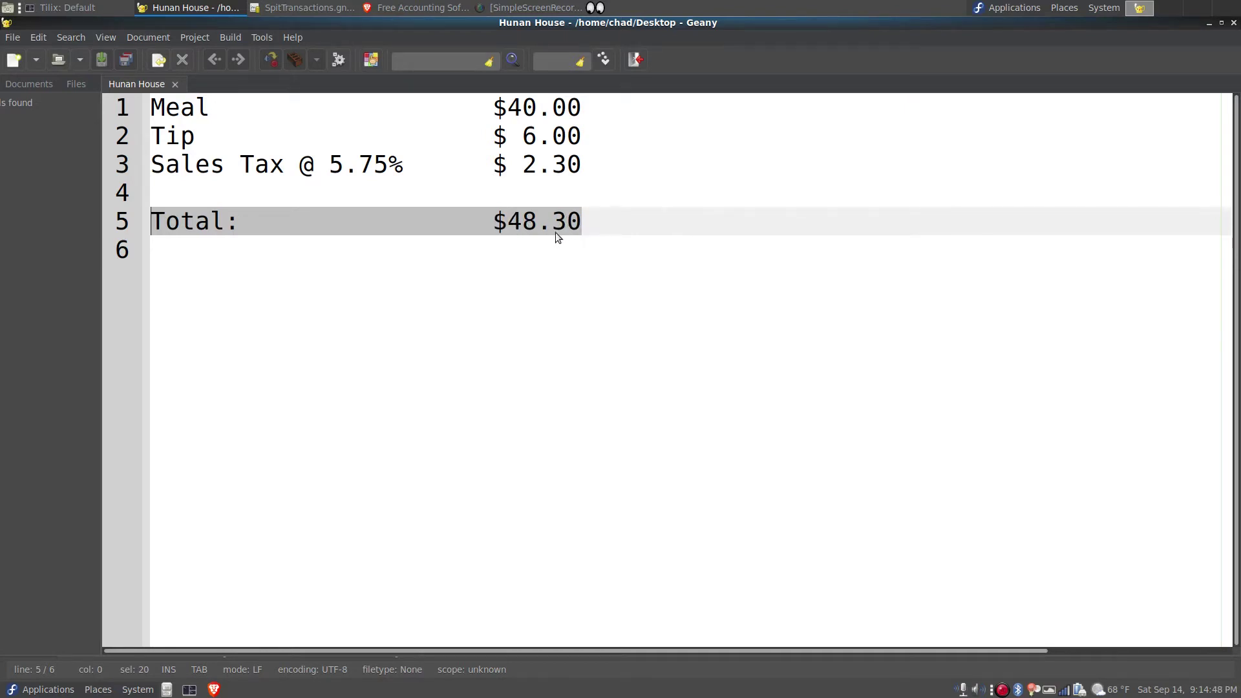
Highlight the meal, tip and sales tax lines, then return to the GnuCash accounts.
left_click(586, 162)
left_click_drag(585, 162, 119, 118)
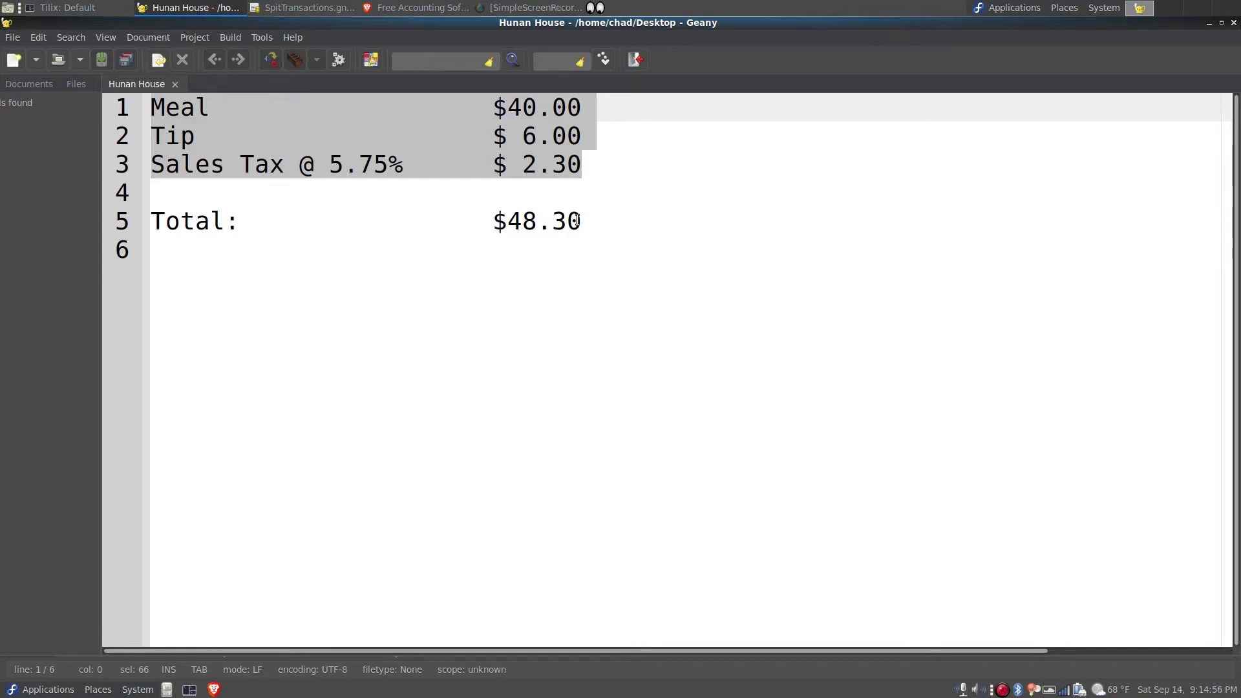
left_click(509, 101)
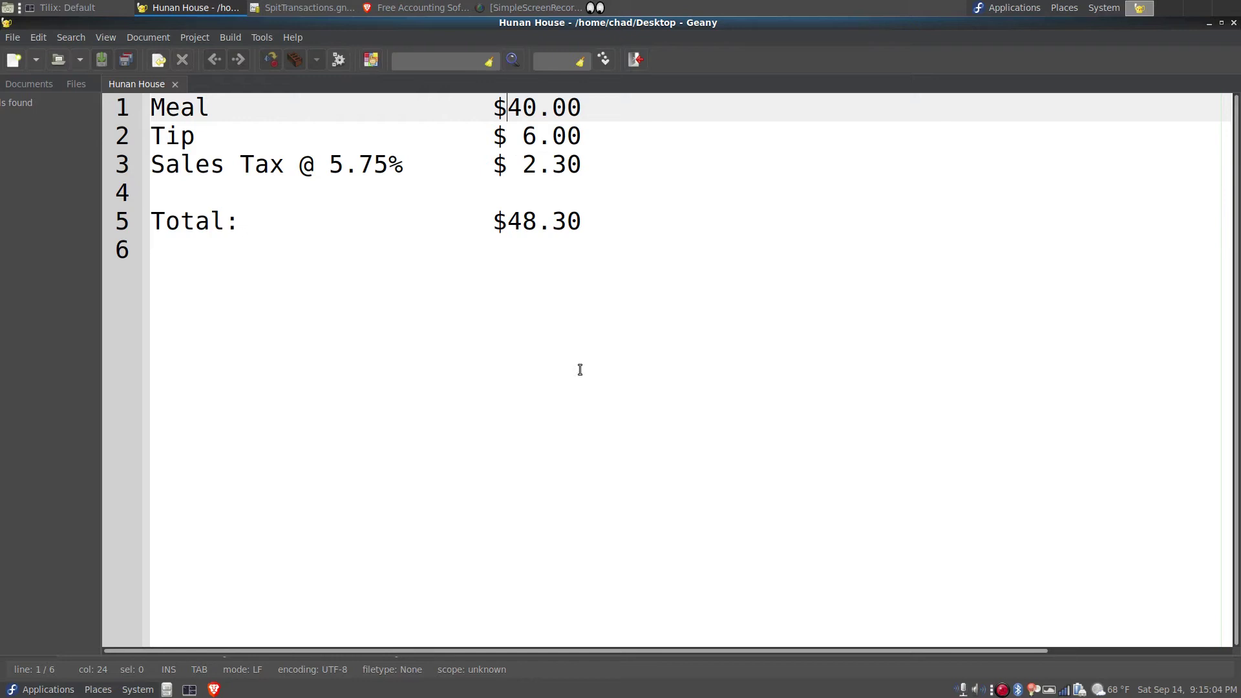
left_click(306, 12)
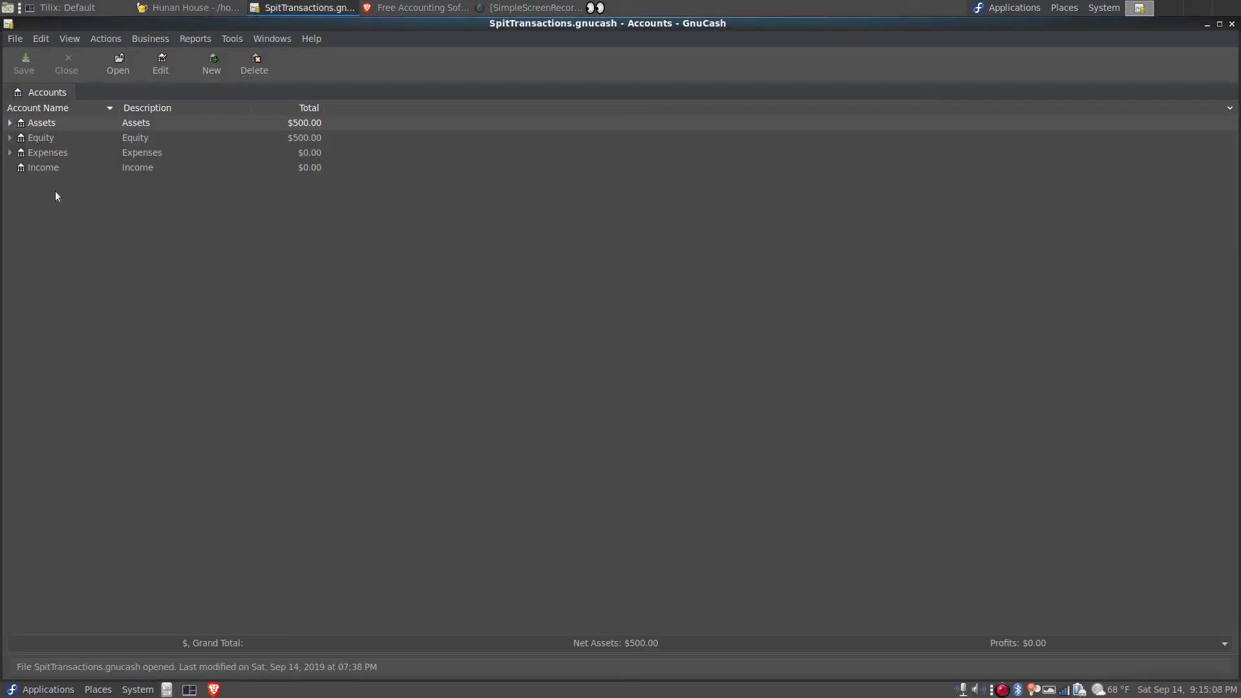
Expand Assets and Current Assets to reveal the $500.00 Checking account.
left_click(9, 123)
left_click(21, 138)
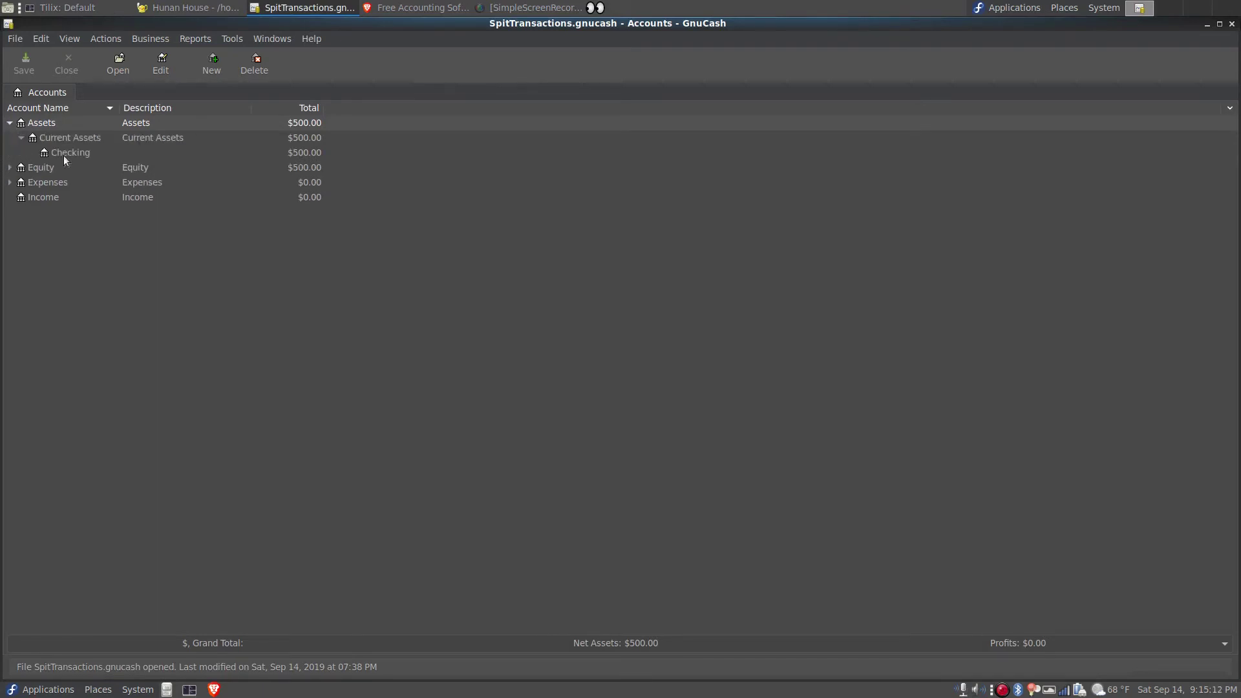
left_click(63, 155)
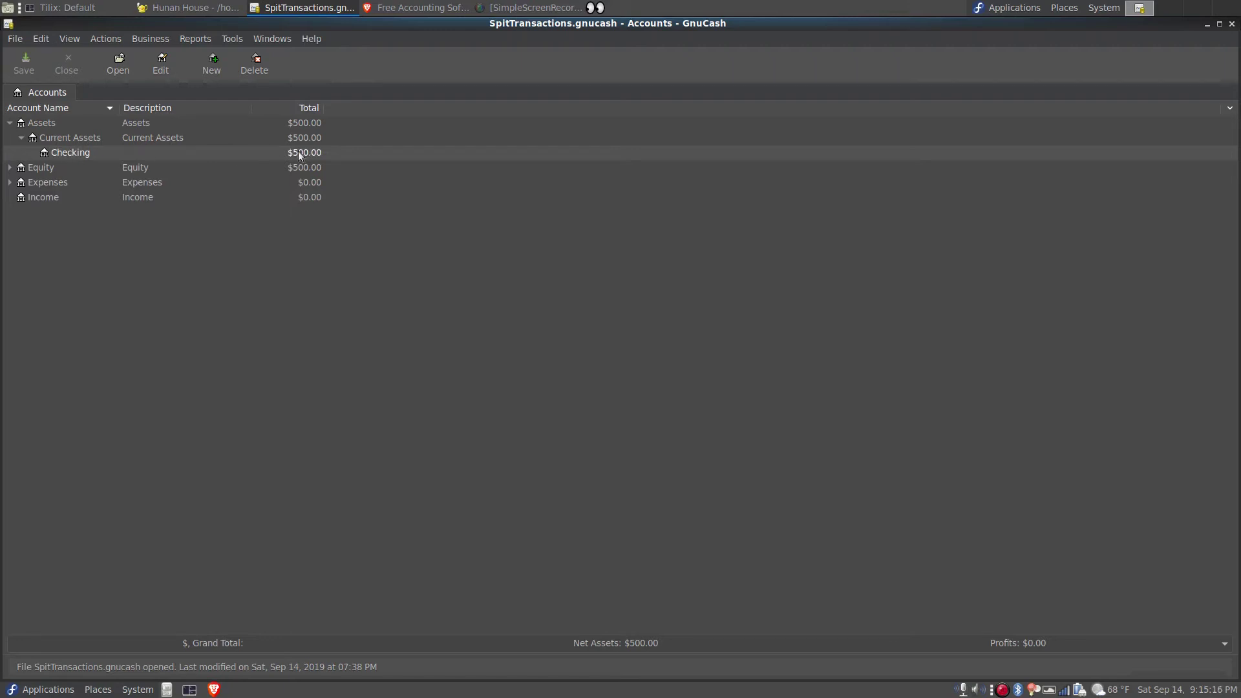
left_click(149, 166)
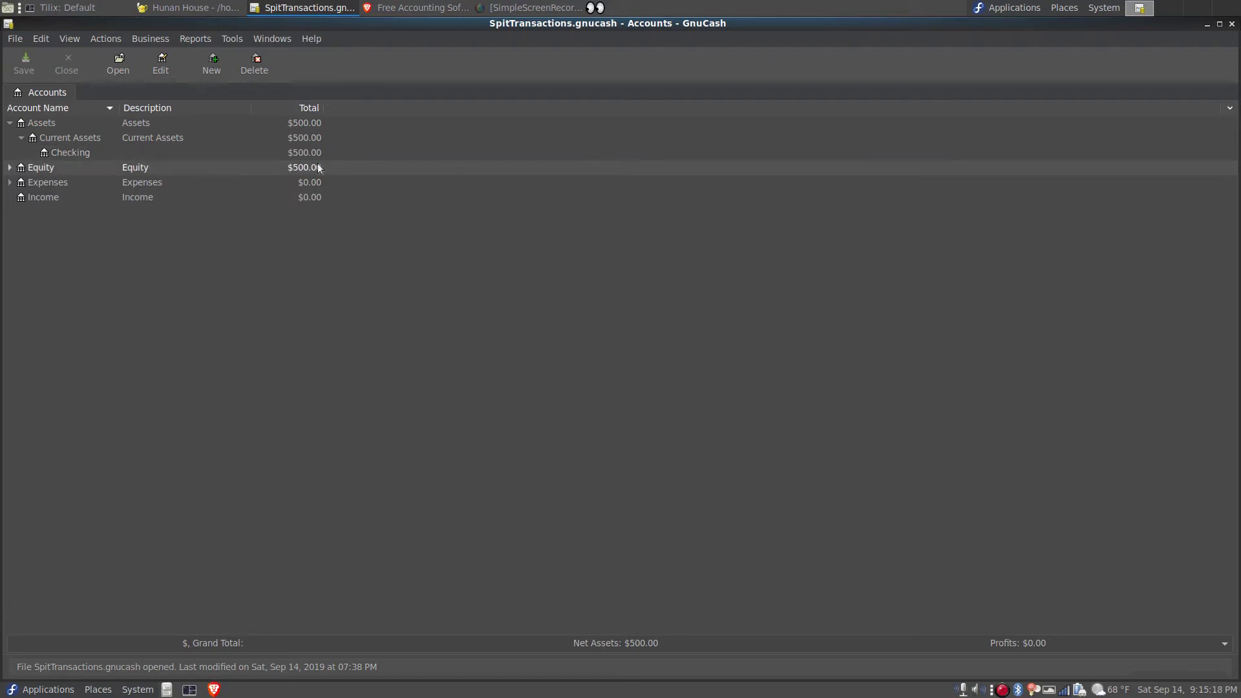
In the Checking register, enter 'Hunan House - Chinese Dinner' with a 48.30 decrease.
double_click(75, 153)
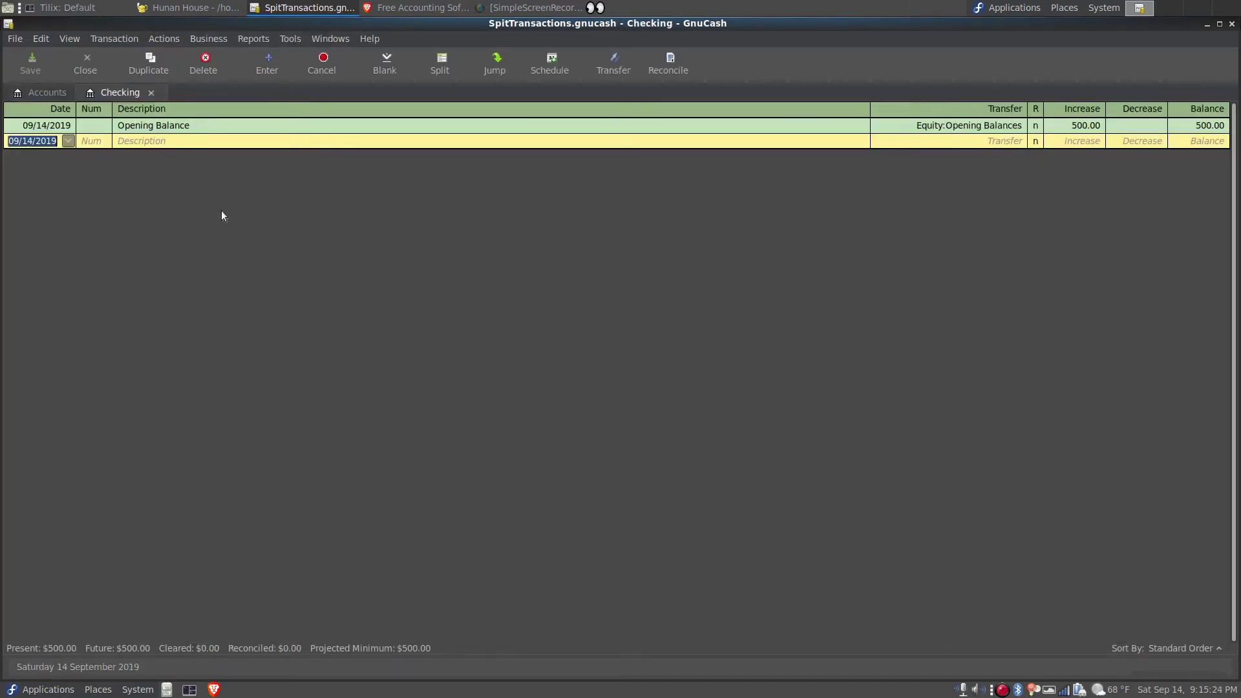
left_click(145, 139)
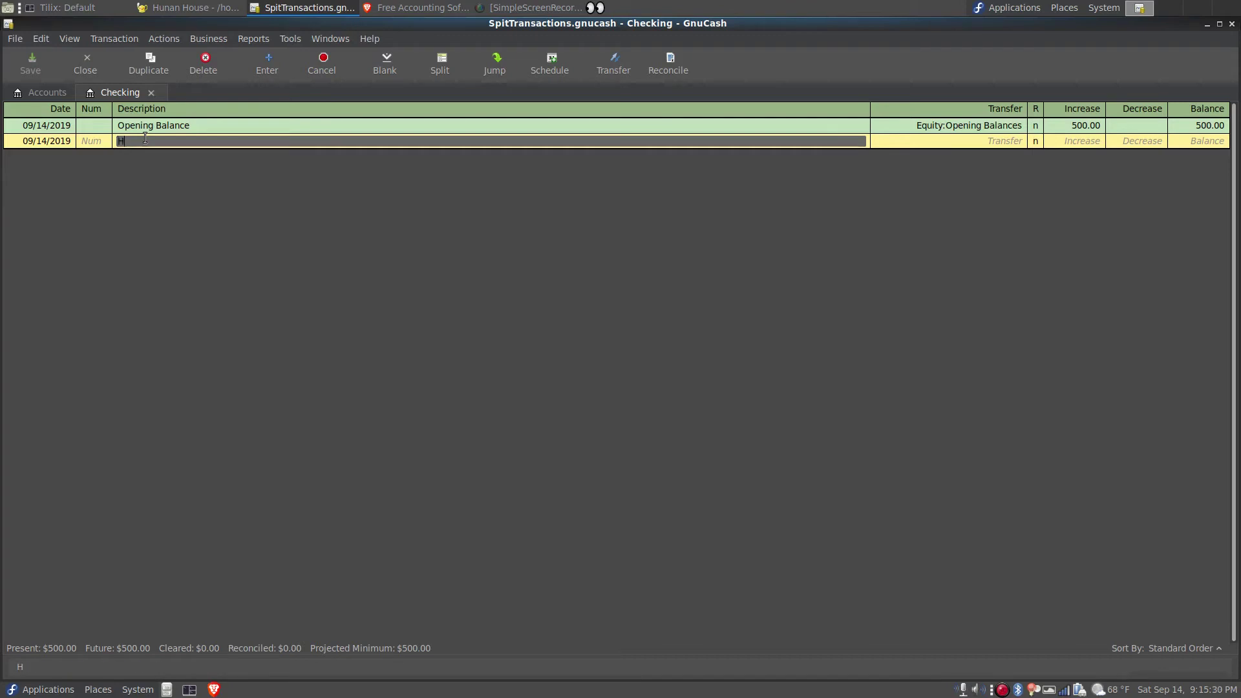
type("Hunan House - Chines")
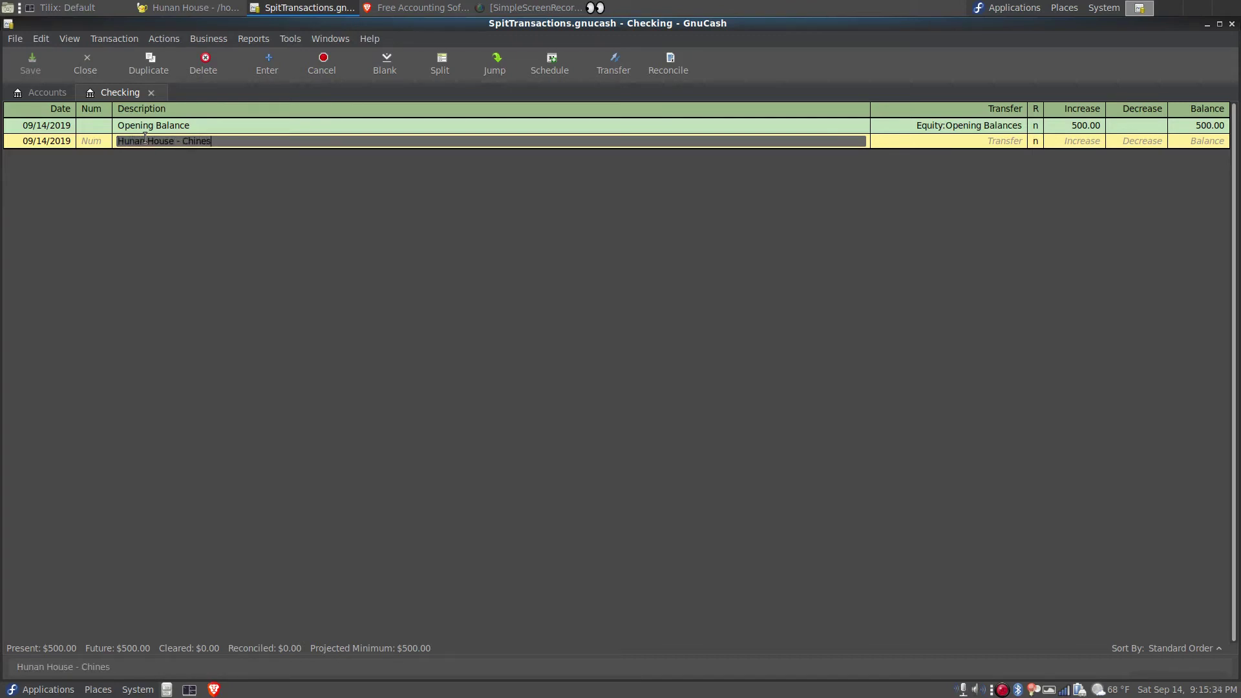
type("e Dinner")
key("Tab")
key("Tab")
key("Tab")
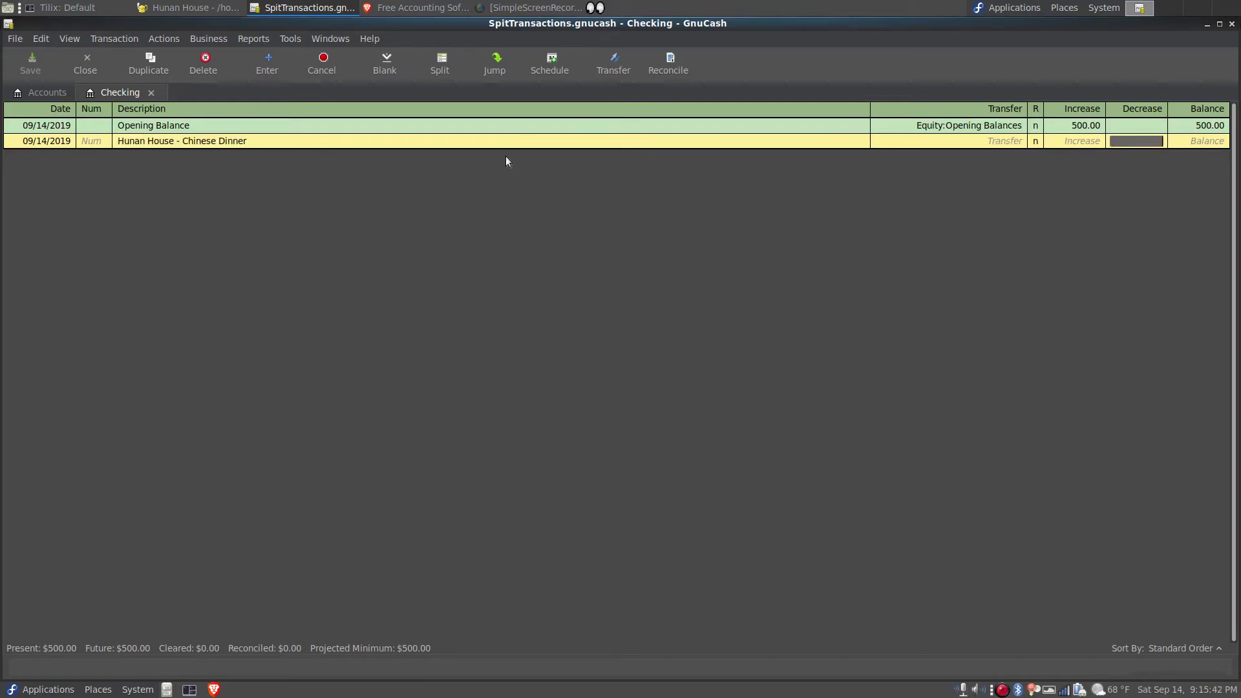
type("48.30")
Show the dinner transaction's splits and move to a new empty split row.
left_click(444, 69)
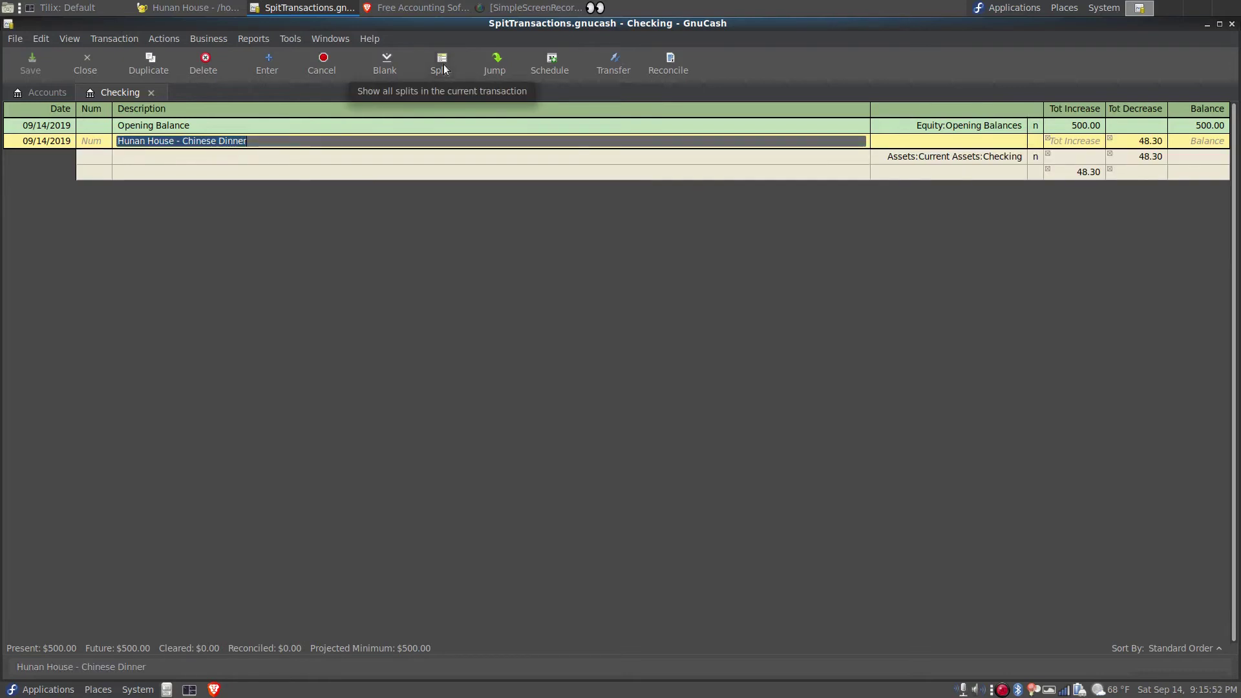
key("Tab")
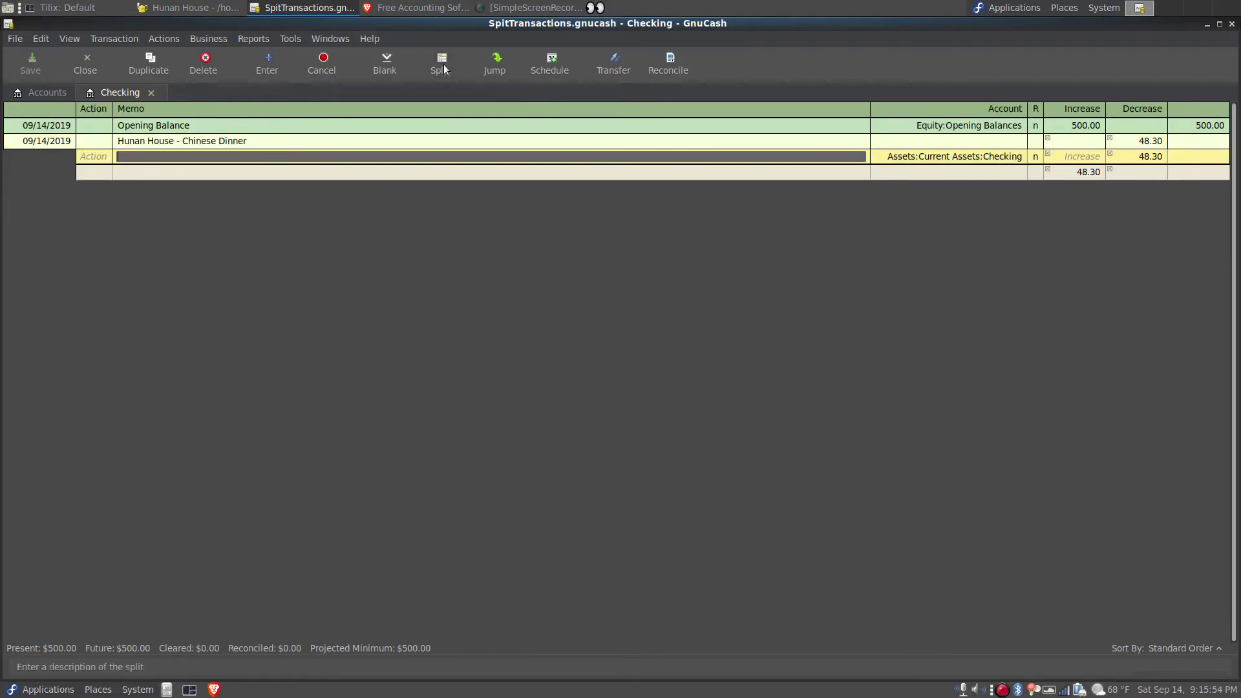
key("Tab")
key("Tab")
key("Tab")
key("Tab")
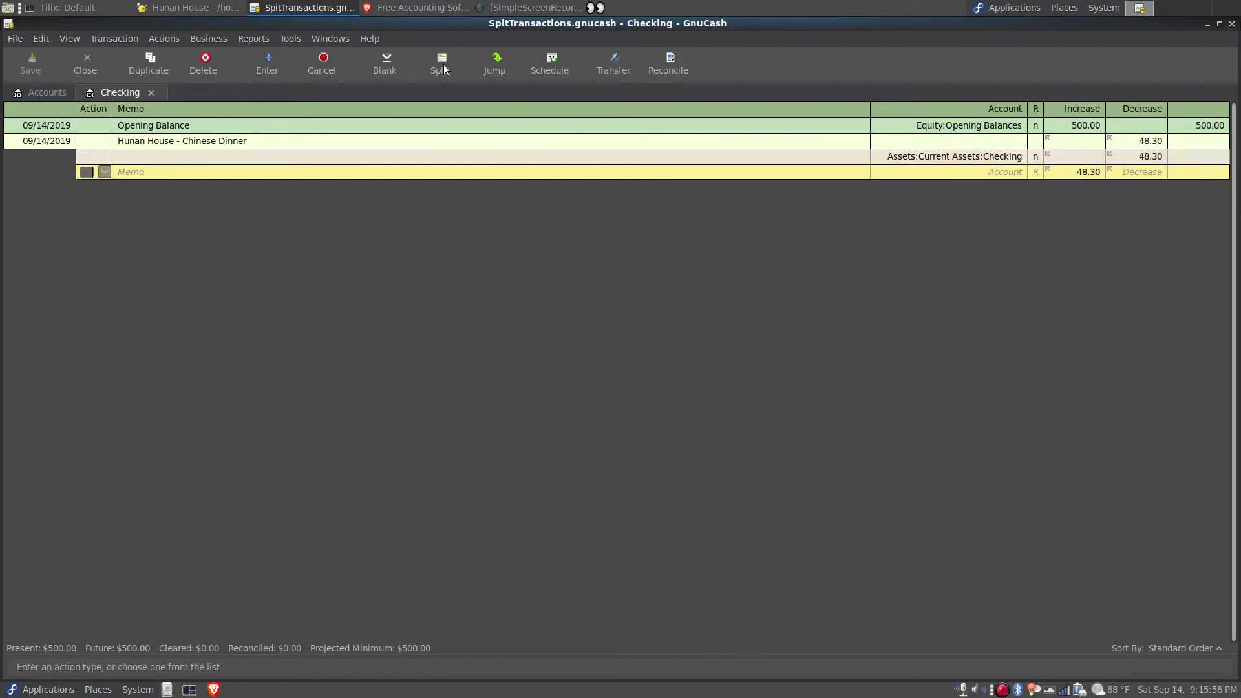
key("Tab")
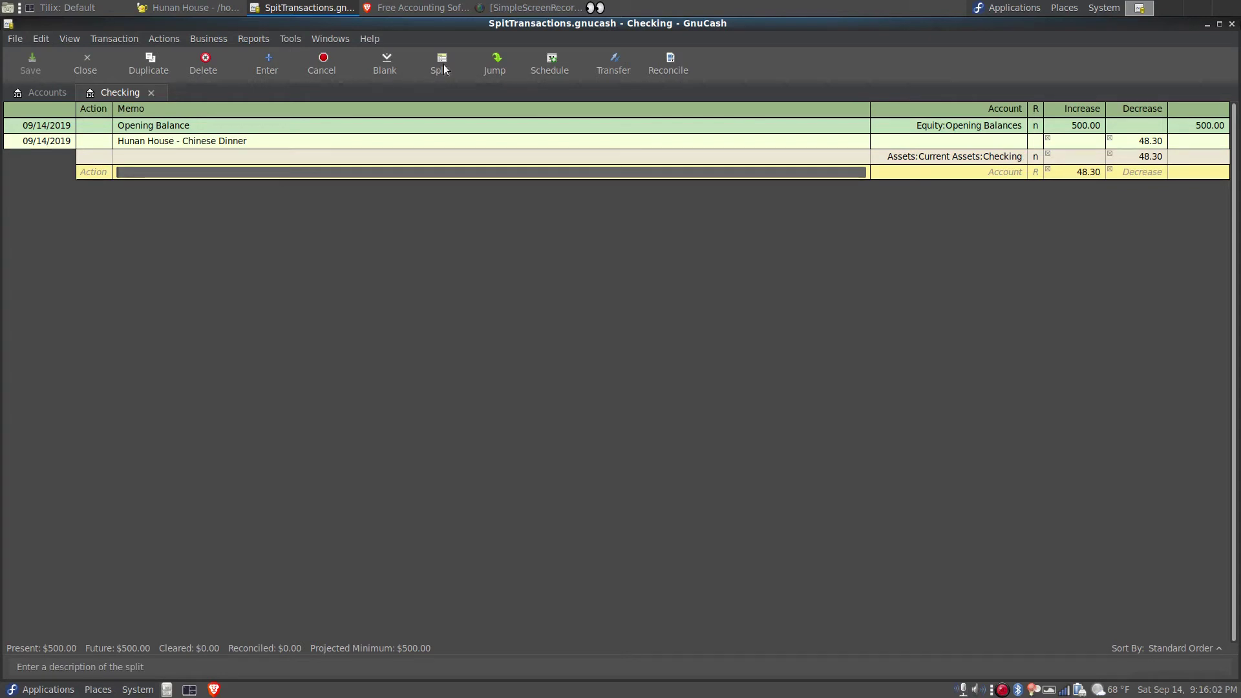
Add a Meal split of 40.00 to Expenses:Dining:Dinner, then memo the next split 'Tip'.
type("Meal")
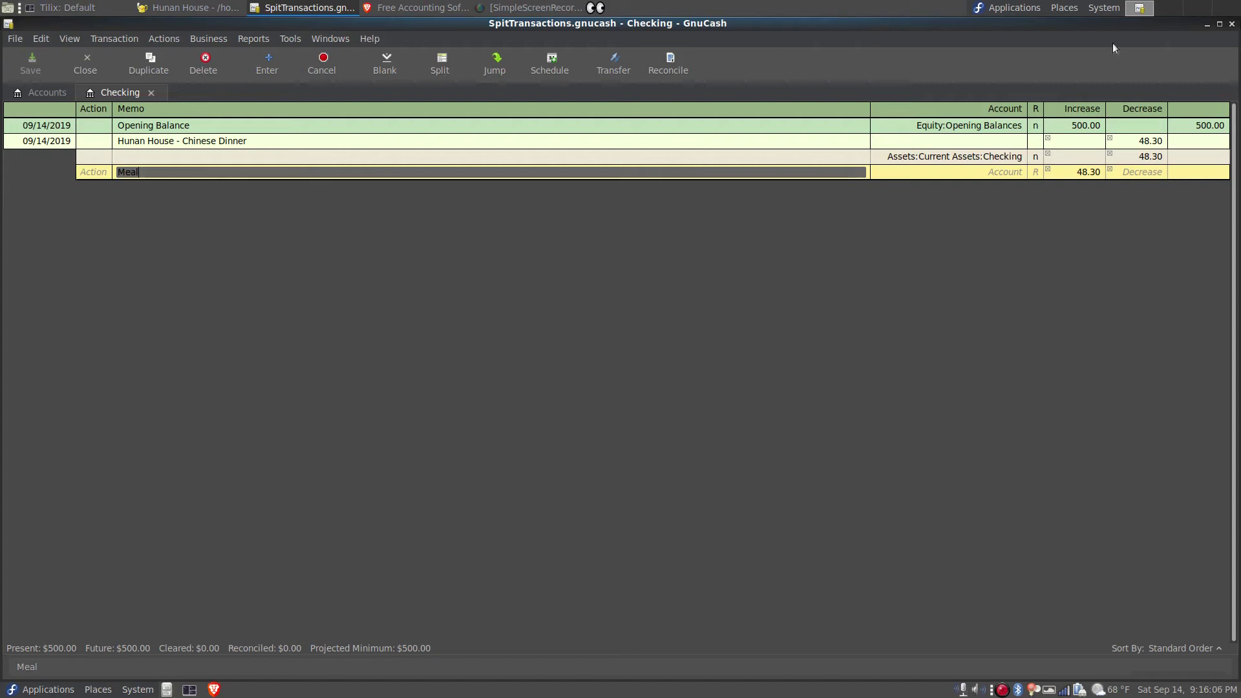
left_click(1010, 177)
left_click(1019, 173)
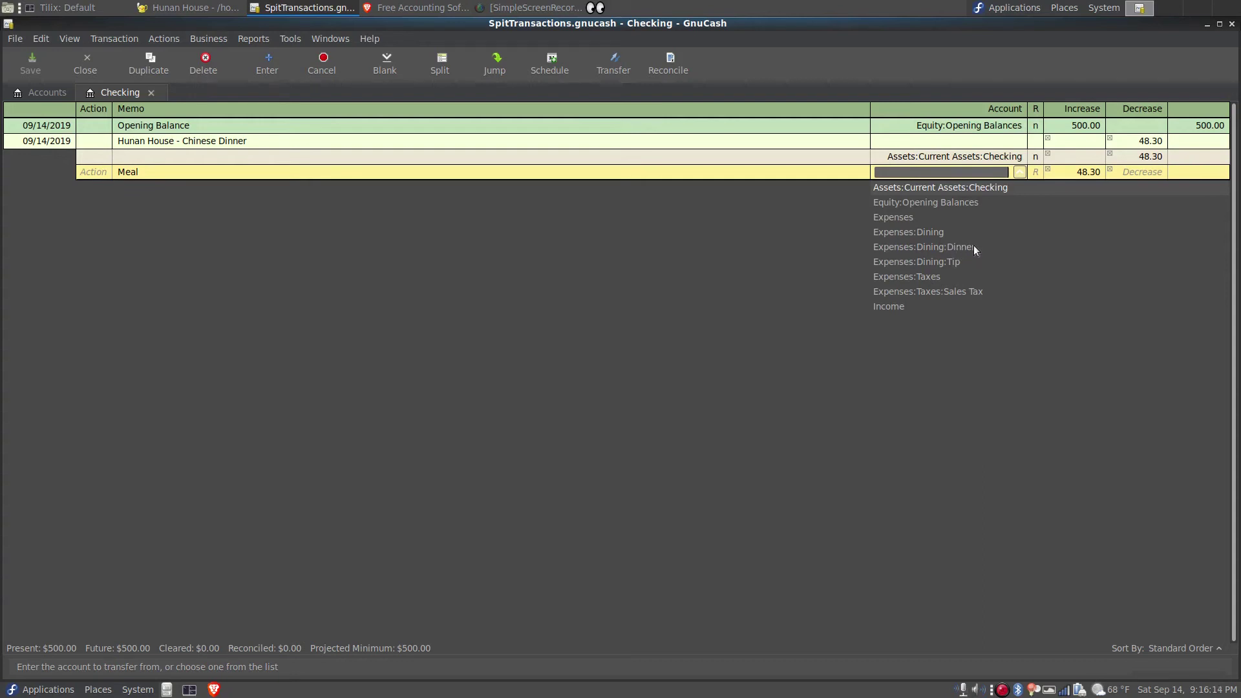
left_click(974, 247)
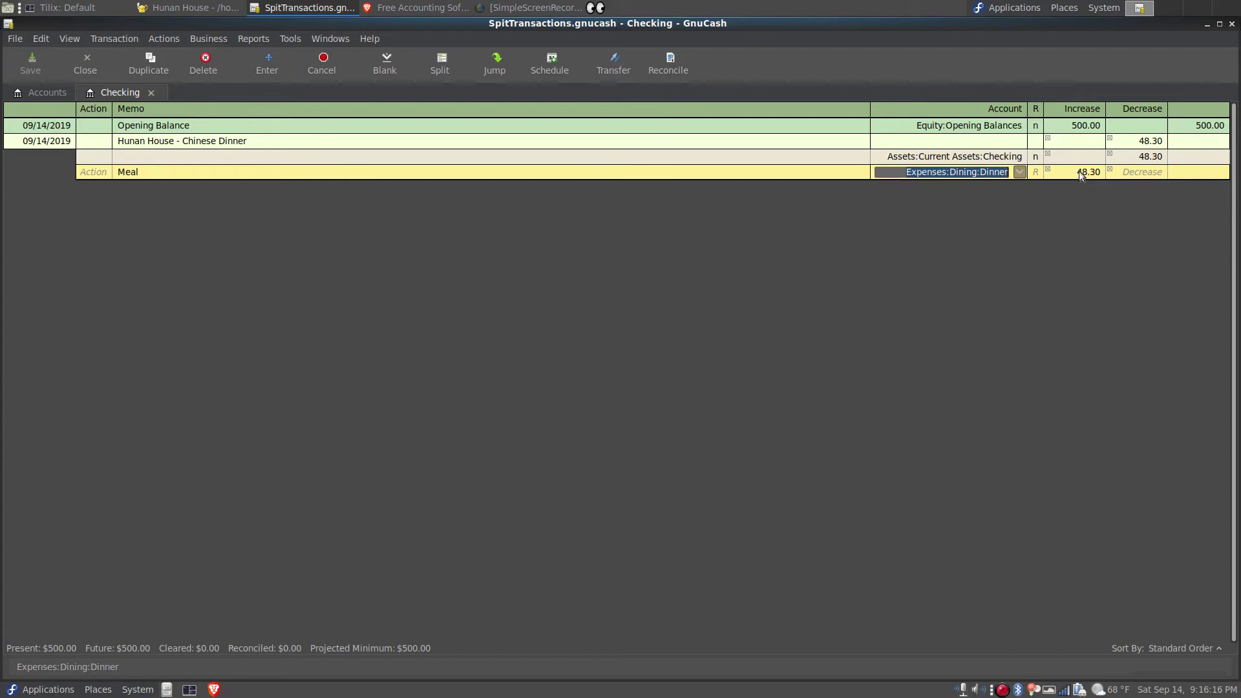
key("Tab")
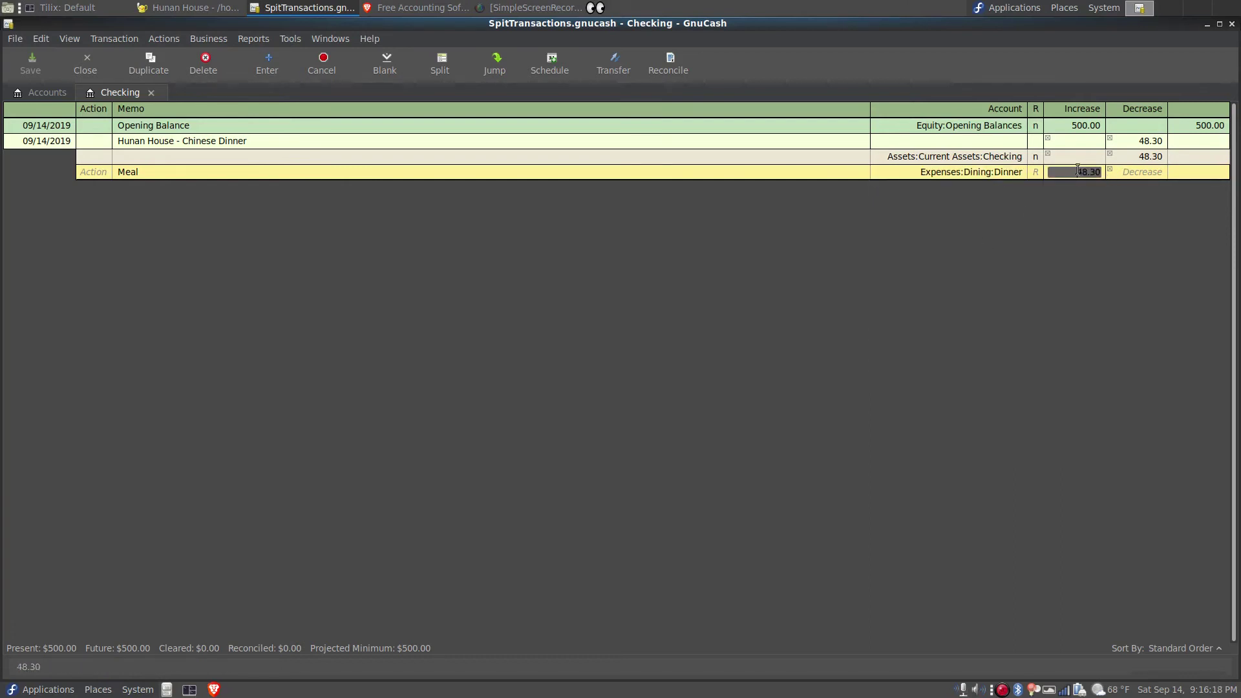
type("40.00")
key("Tab")
key("Tab")
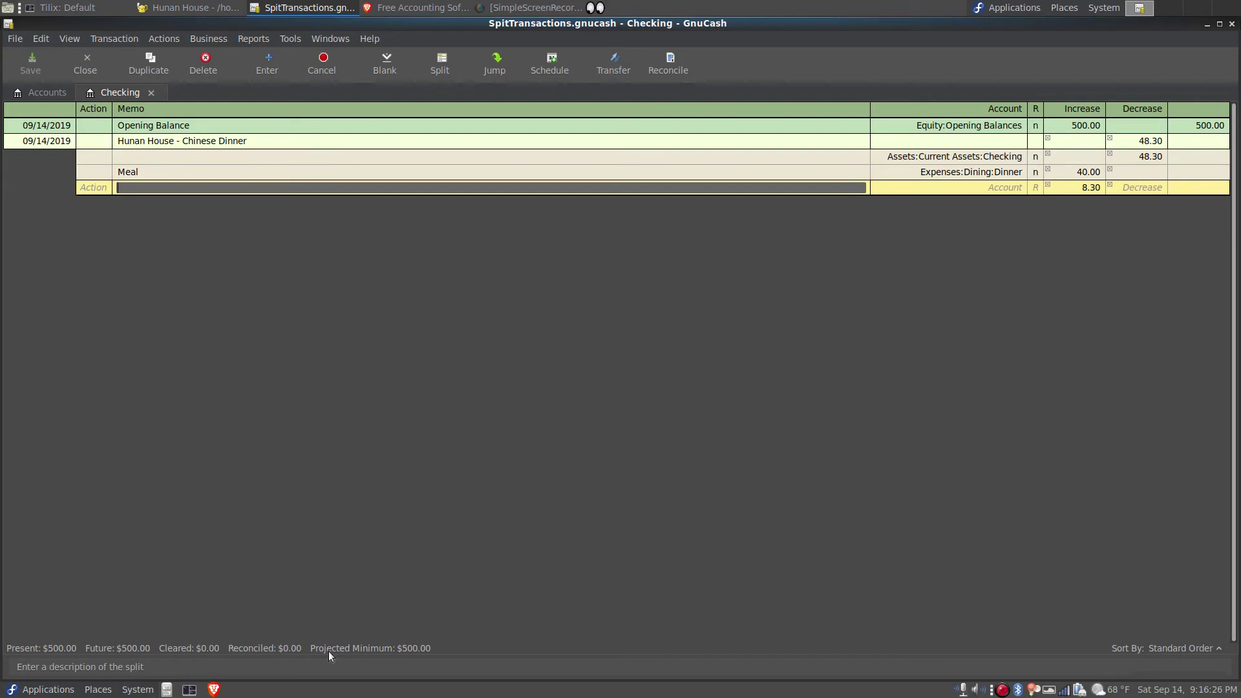
type("Tip")
Assign the Tip split to Expenses:Dining:Tip with an amount of 6.00.
left_click(1019, 188)
left_click(1019, 188)
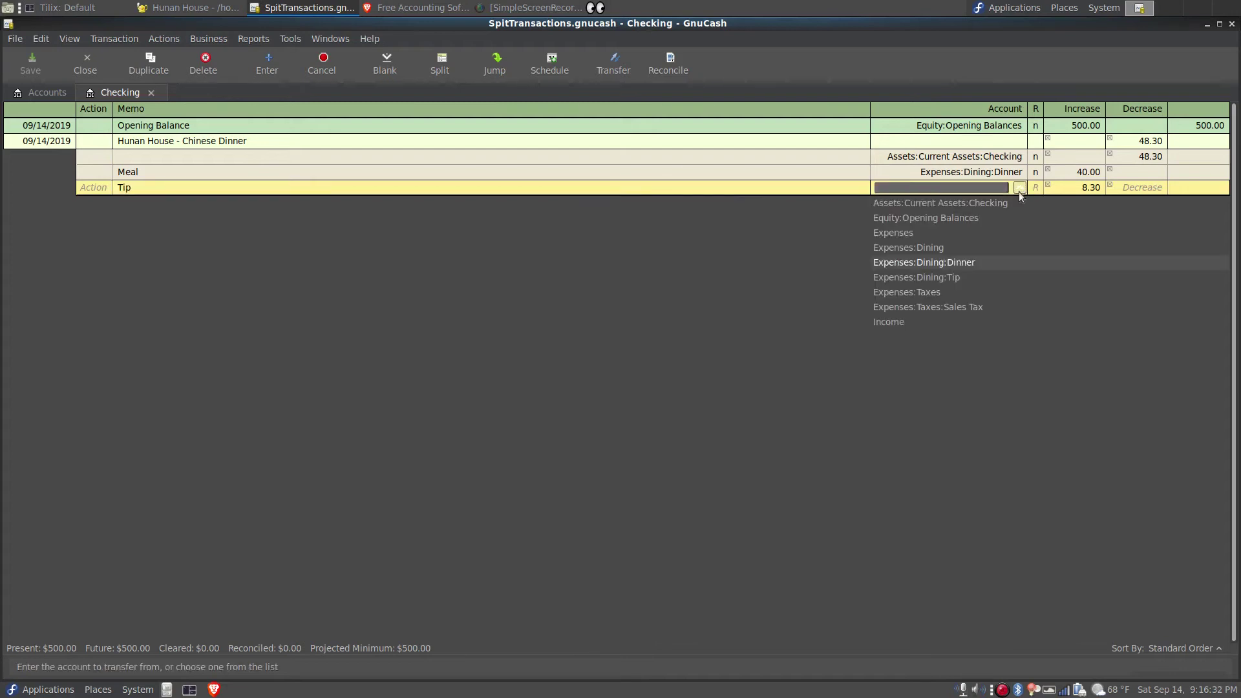
left_click(959, 278)
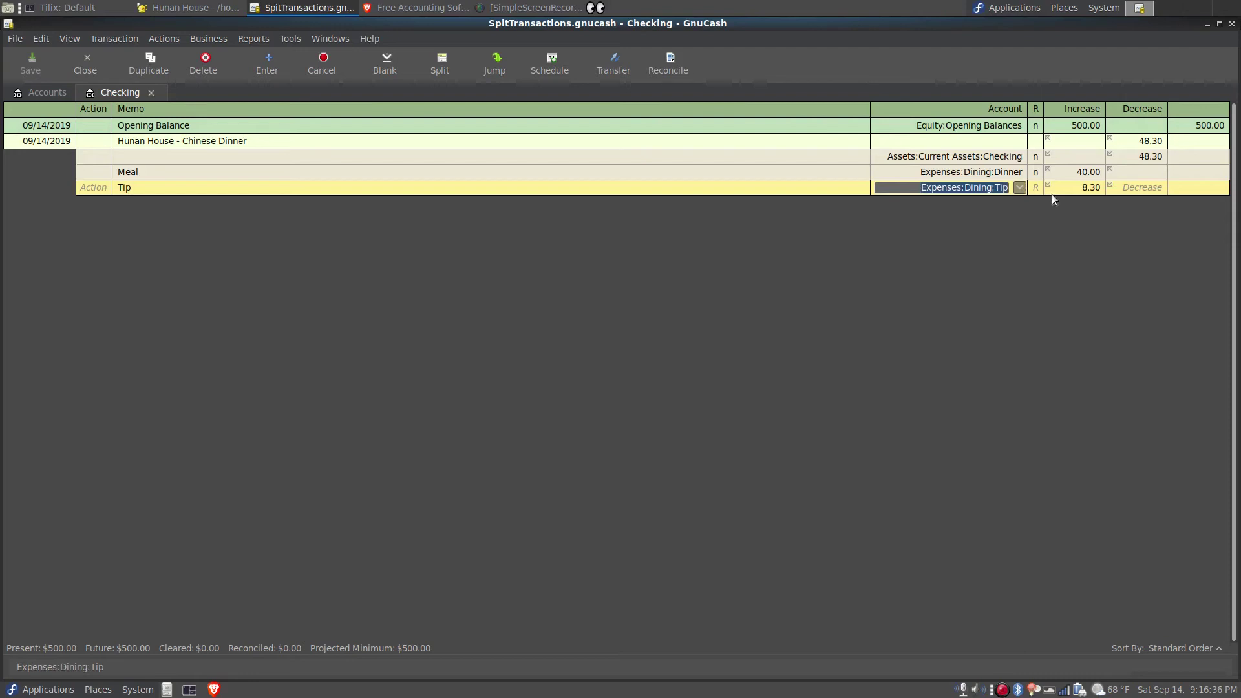
left_click(1079, 187)
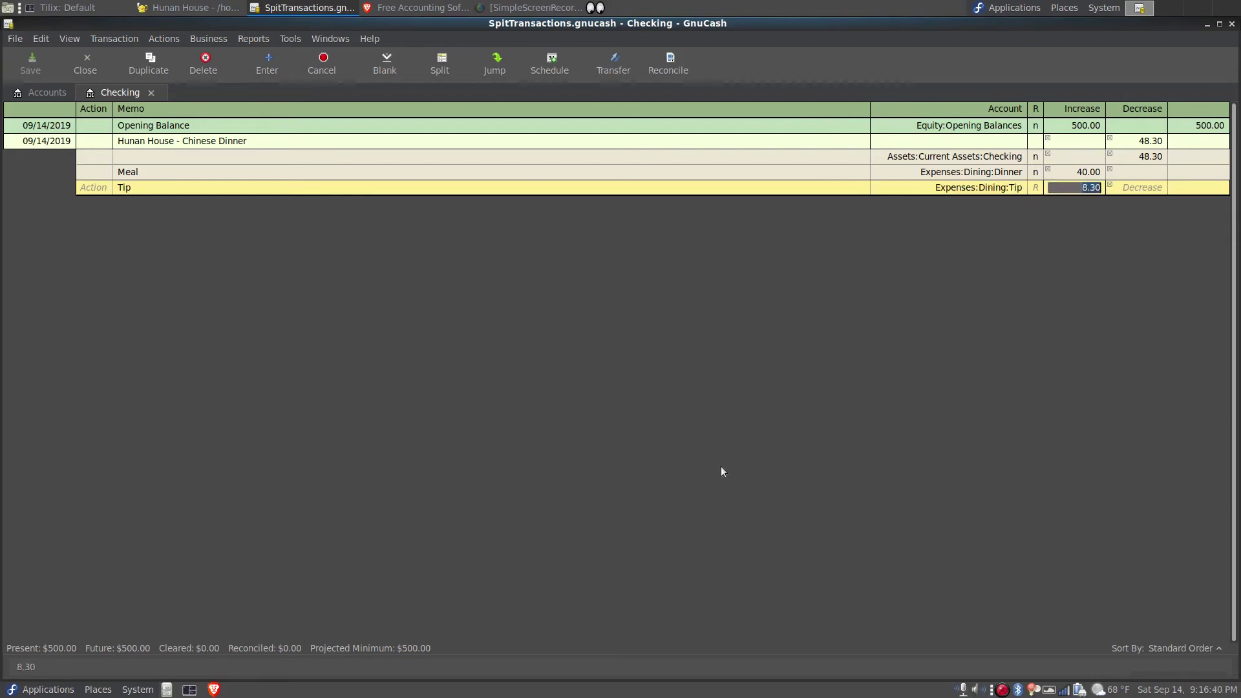
type("6.00")
key("Tab")
key("Tab")
key("Tab")
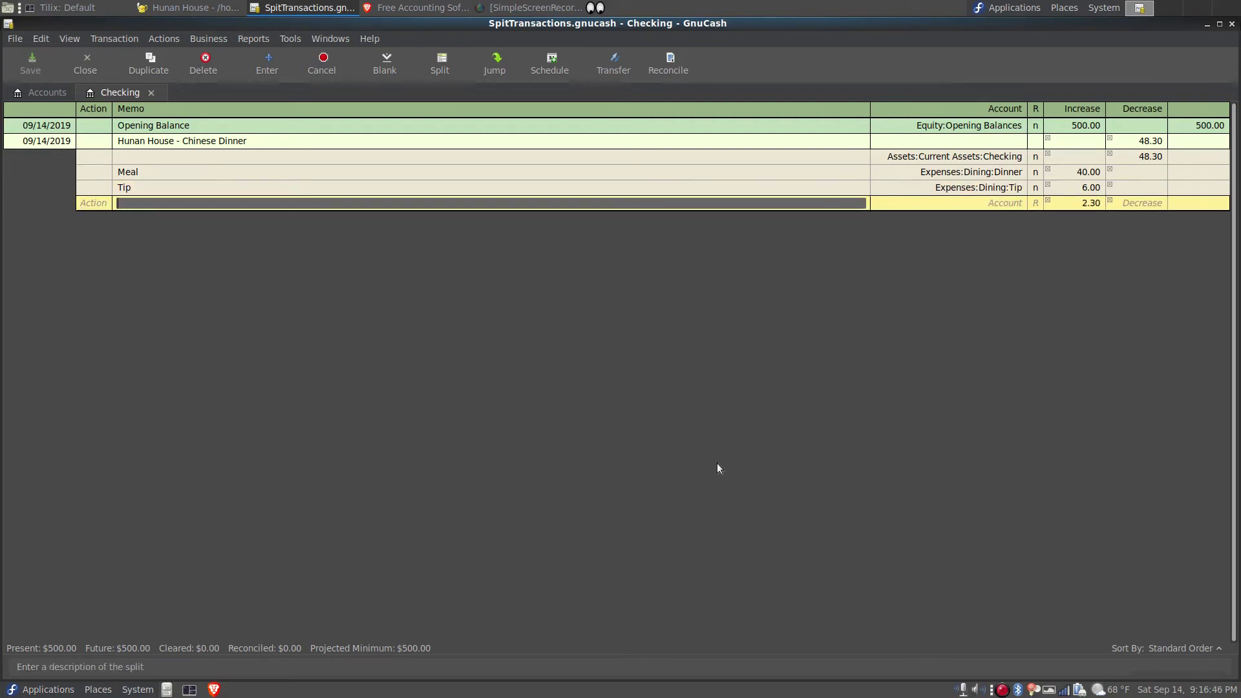
Add a 'Sales Tax' split for the 2.30 remainder to Expenses:Taxes:Sales Tax.
type("Tax")
key("BackSpace")
key("BackSpace")
key("BackSpace")
type("S")
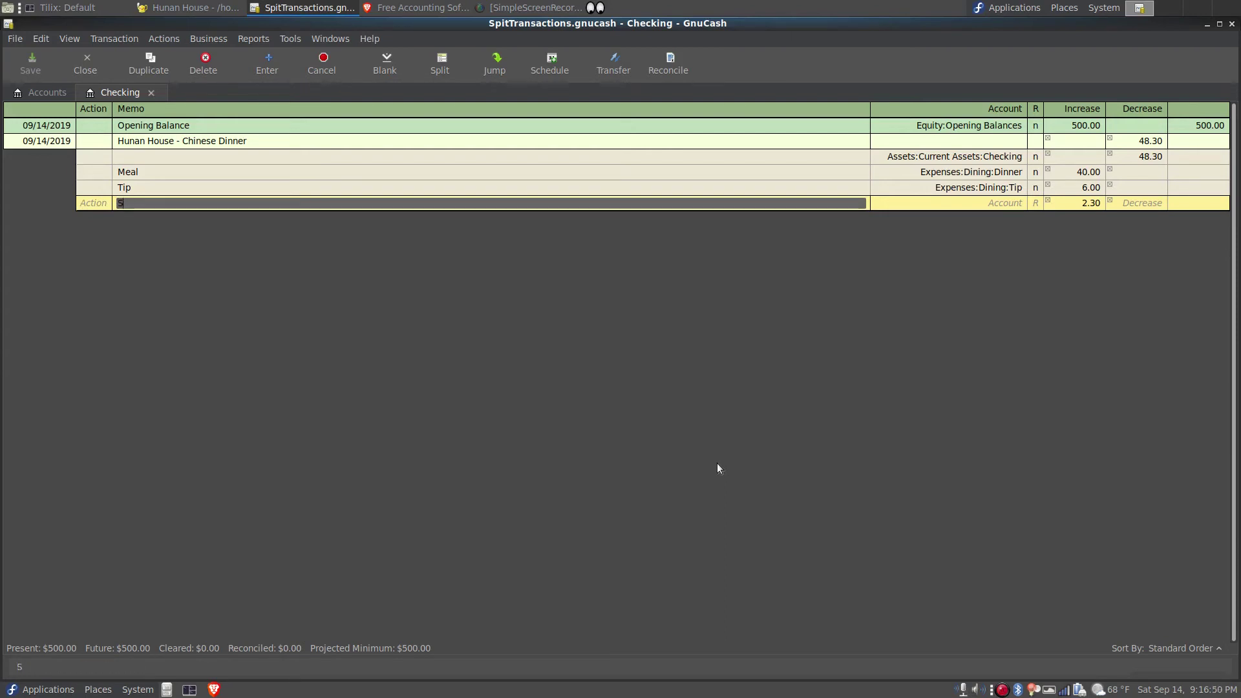
type("ales Tax")
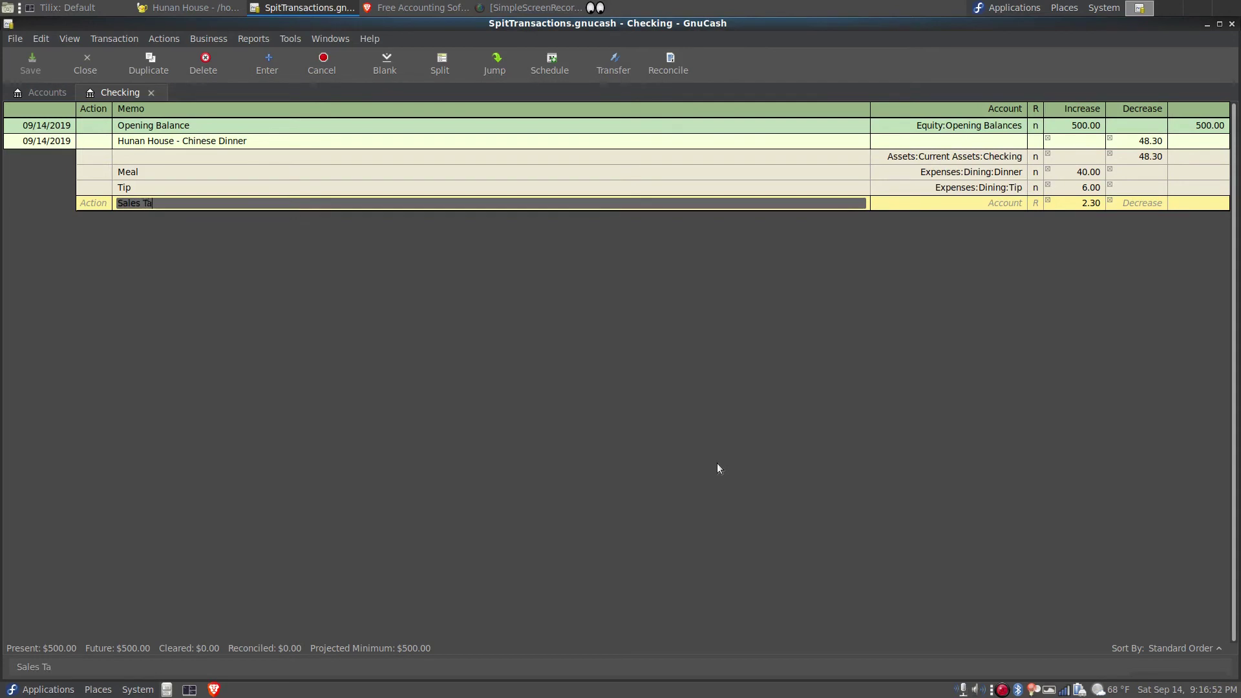
left_click(1014, 203)
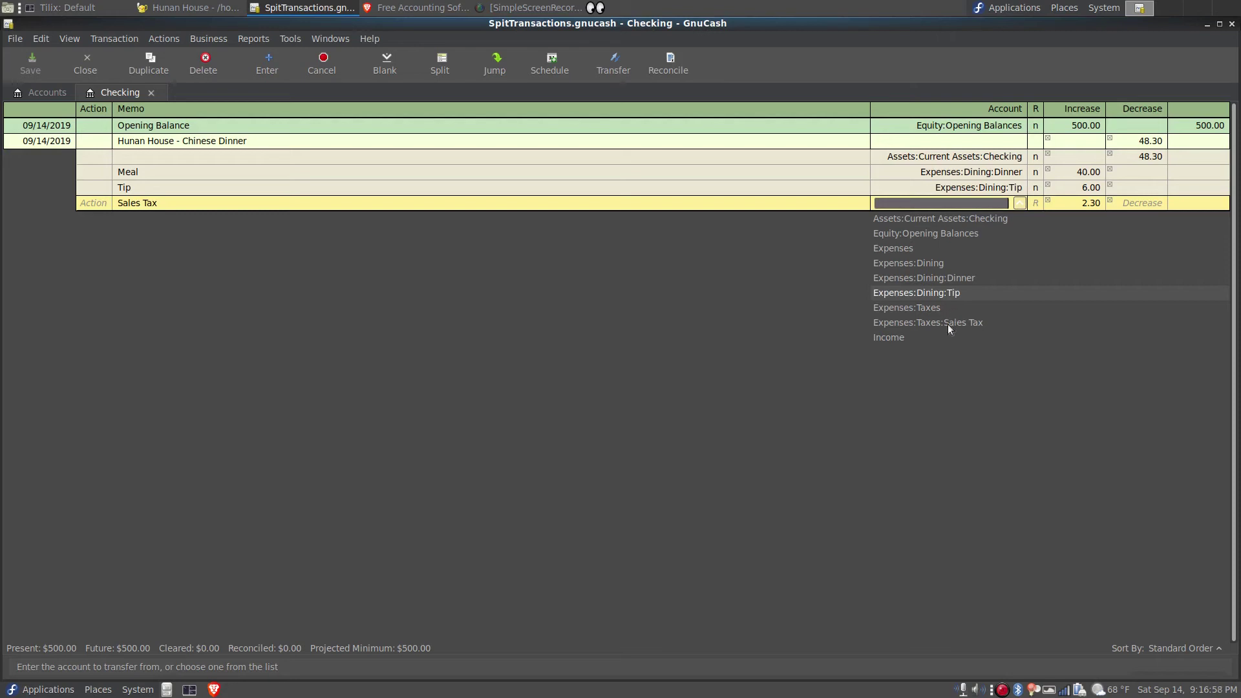
left_click(948, 322)
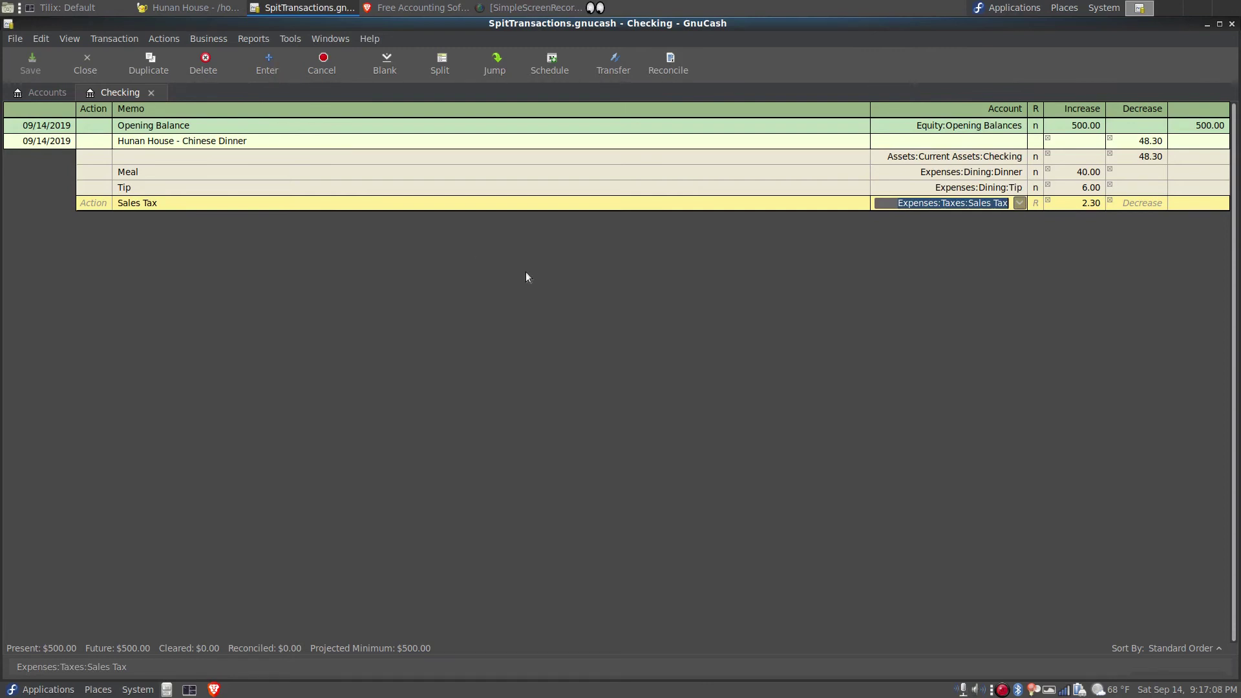
Record the 48.30 split transaction, then reopen Checking to confirm the 451.70 balance.
left_click(268, 70)
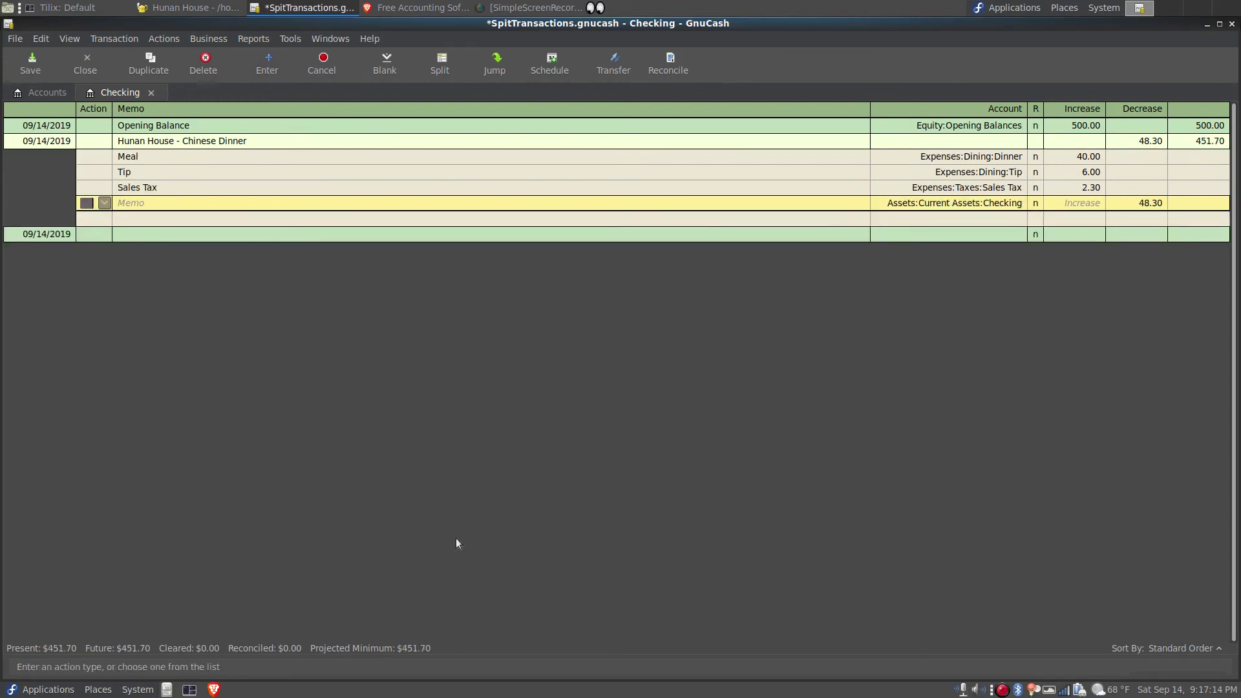
left_click(151, 94)
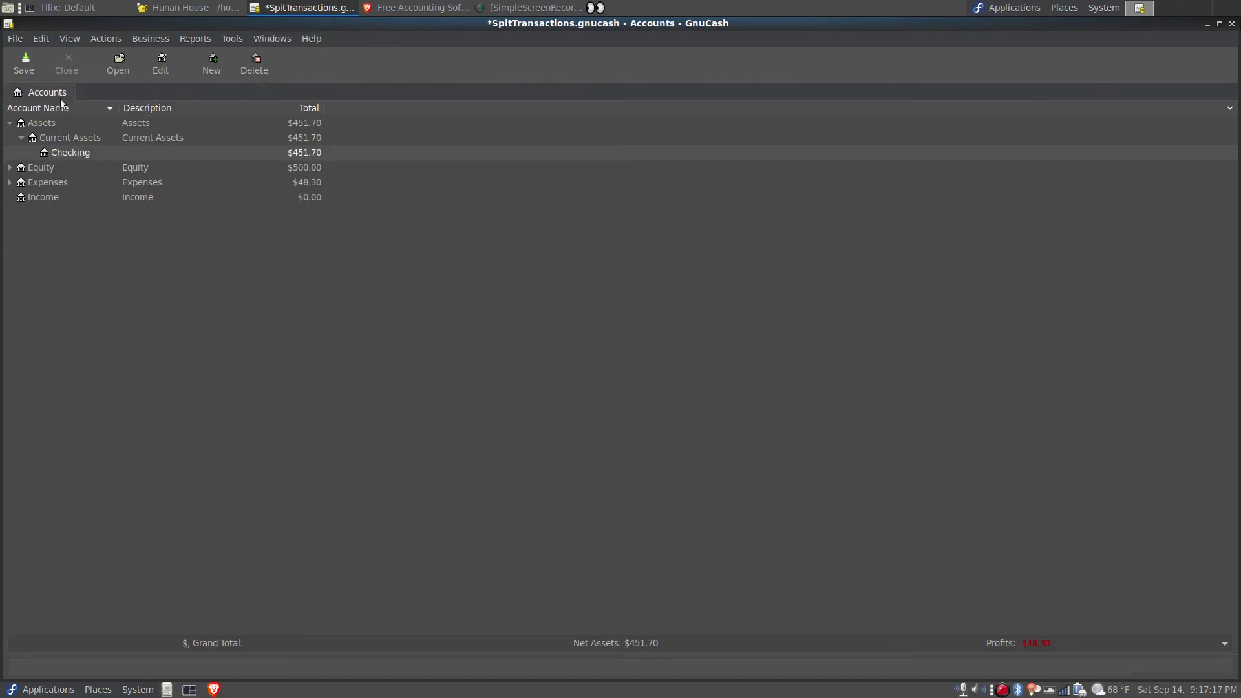
double_click(78, 153)
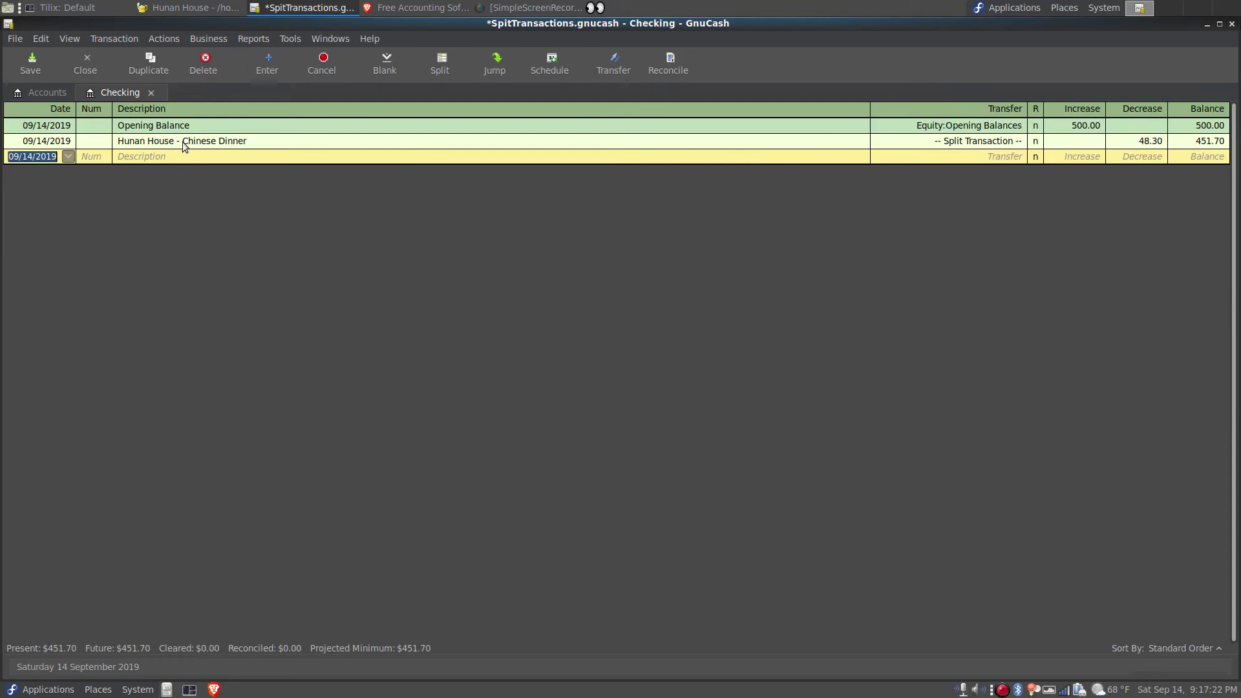
left_click(230, 129)
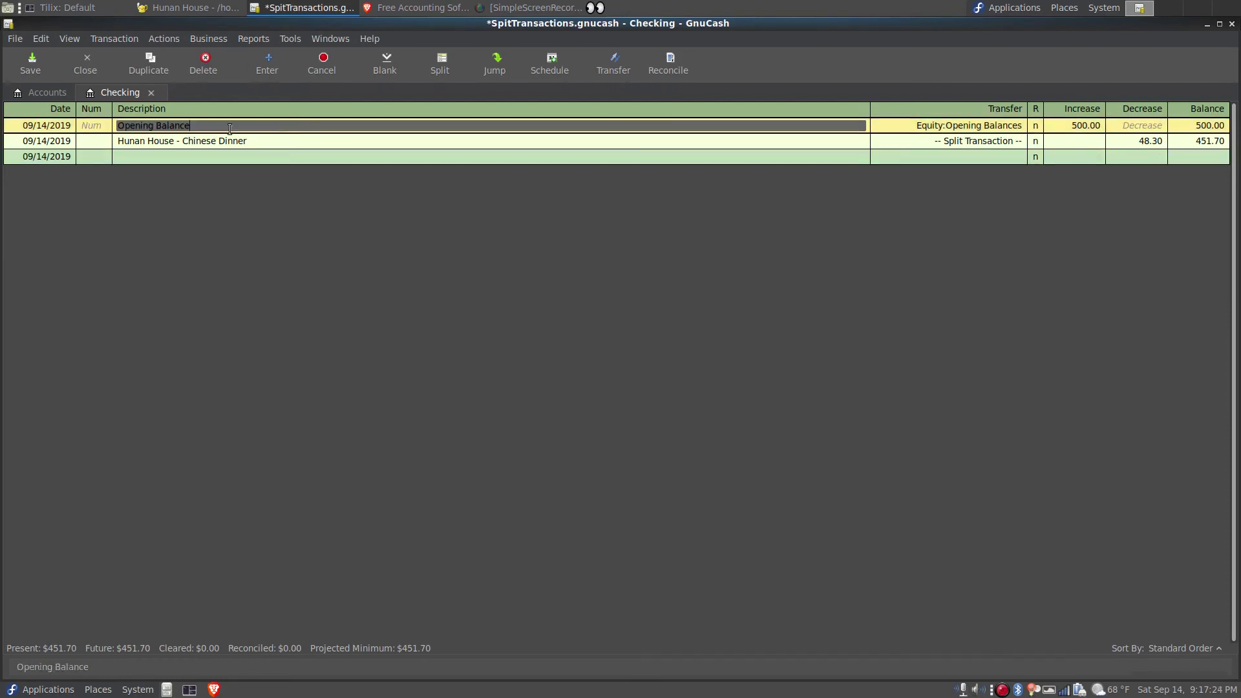
left_click(285, 145)
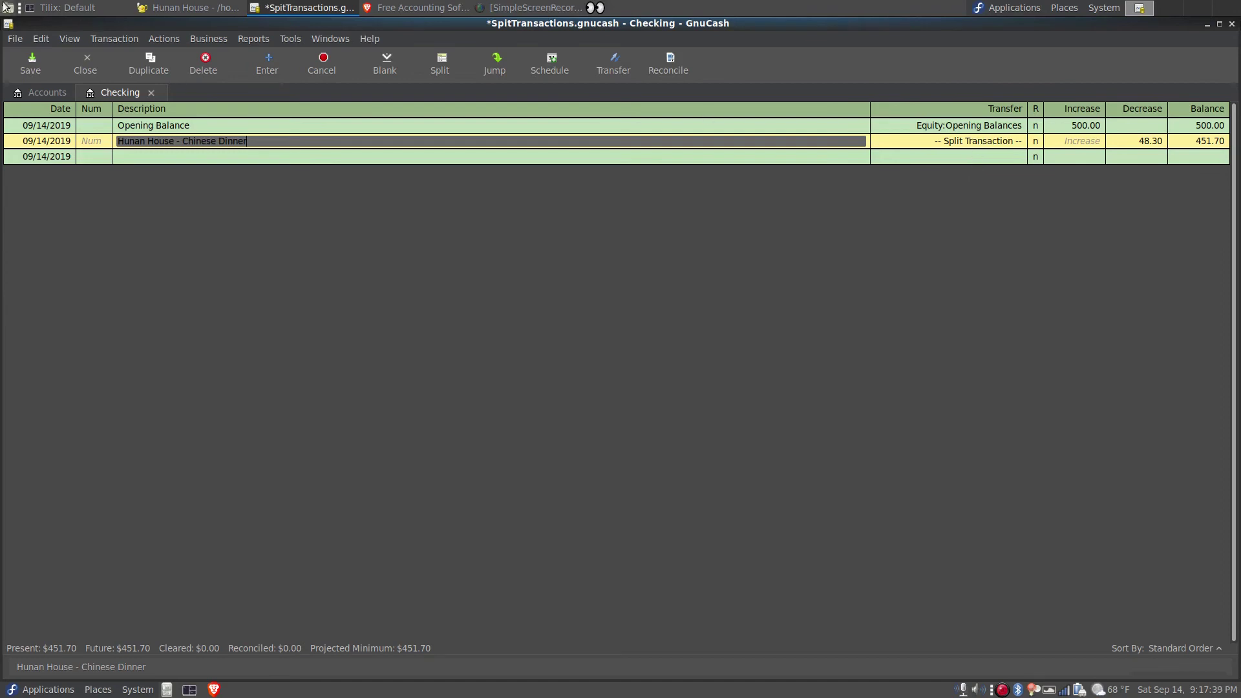
Switch the register to Auto-Split Ledger to show the Meal, Tip and Sales Tax splits.
left_click(76, 40)
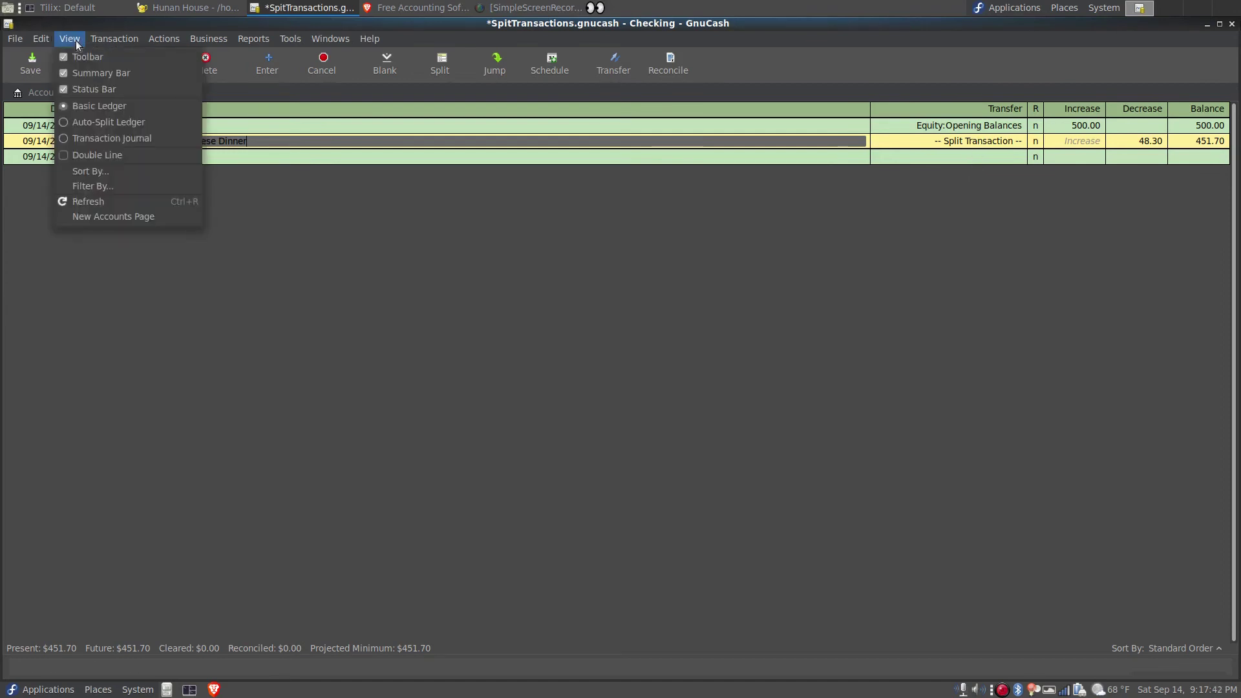
left_click(87, 120)
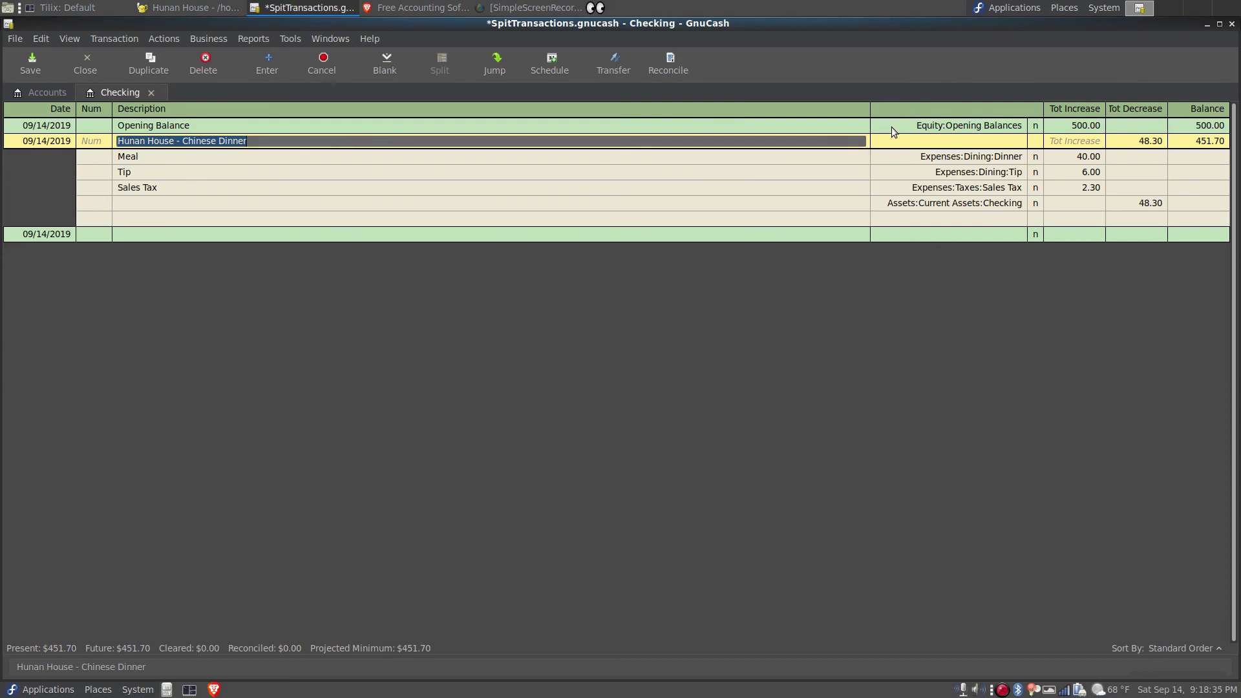
Save the file and expand Expenses, Taxes and Dining in the account tree.
left_click(31, 65)
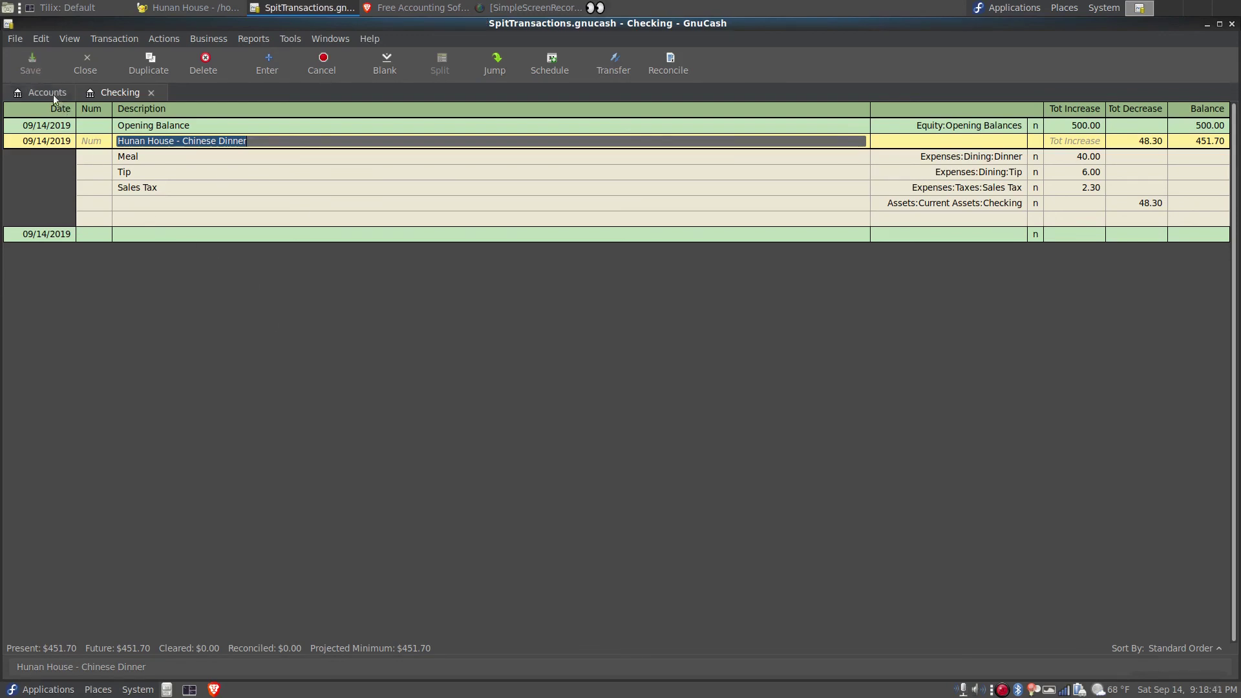
left_click(50, 92)
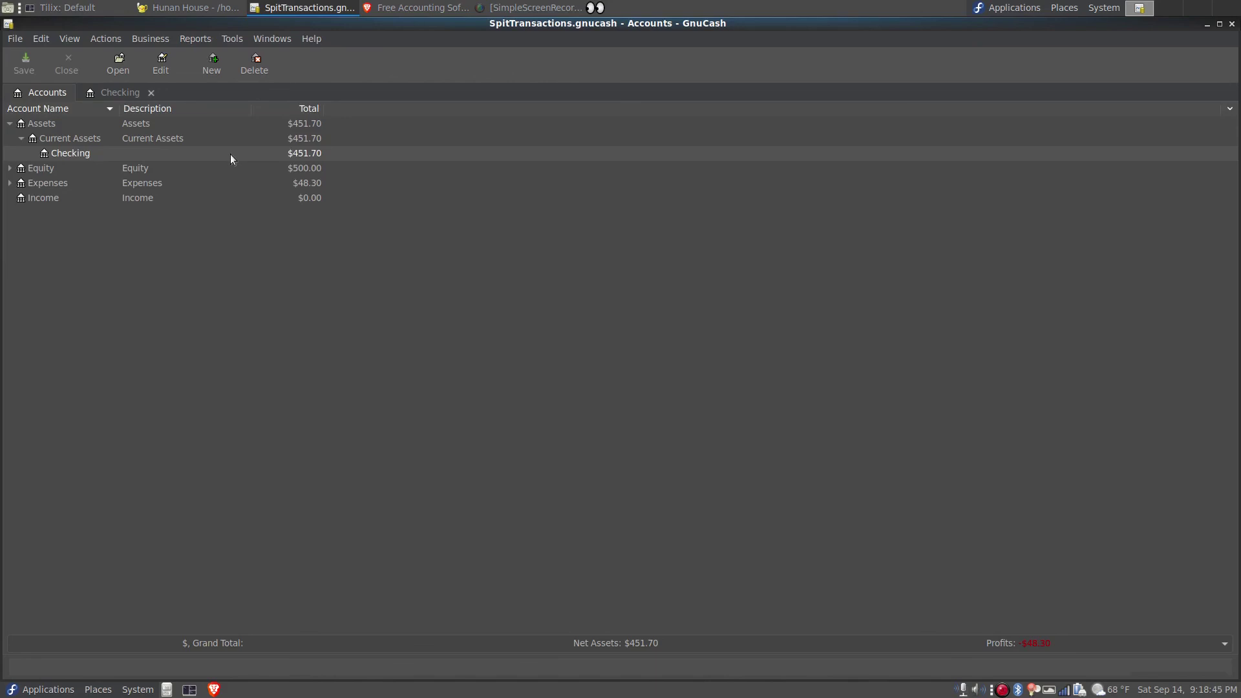
left_click(9, 183)
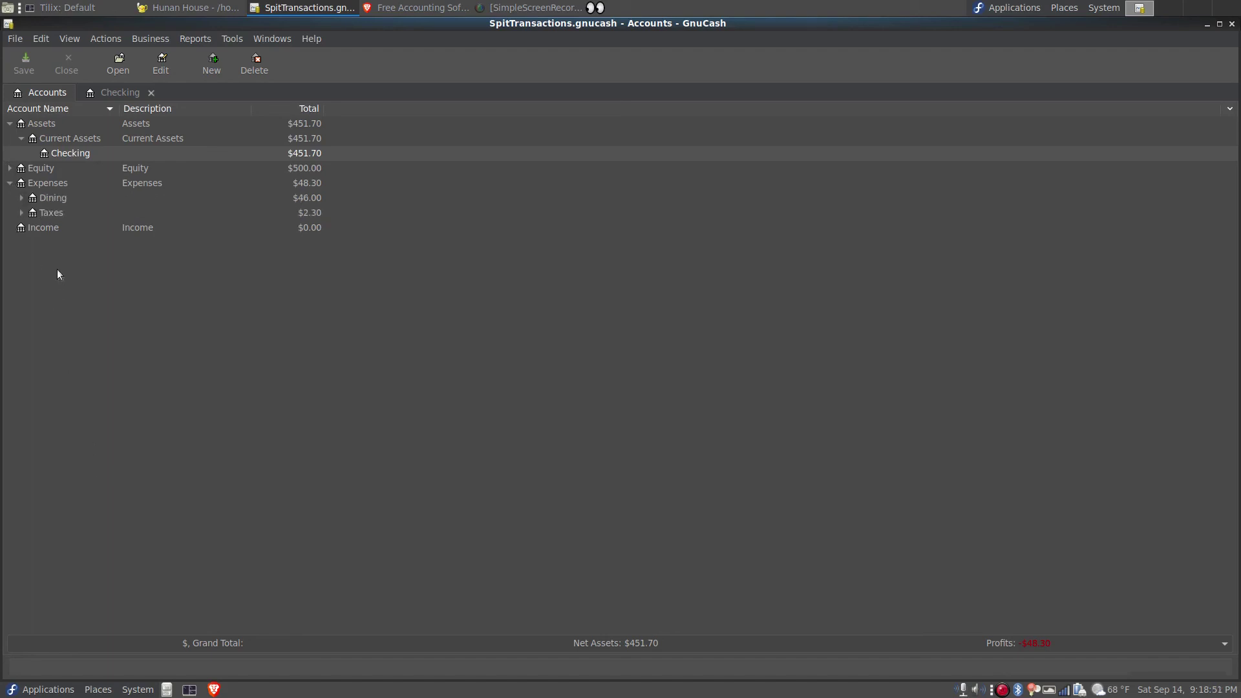
left_click(21, 213)
left_click(21, 198)
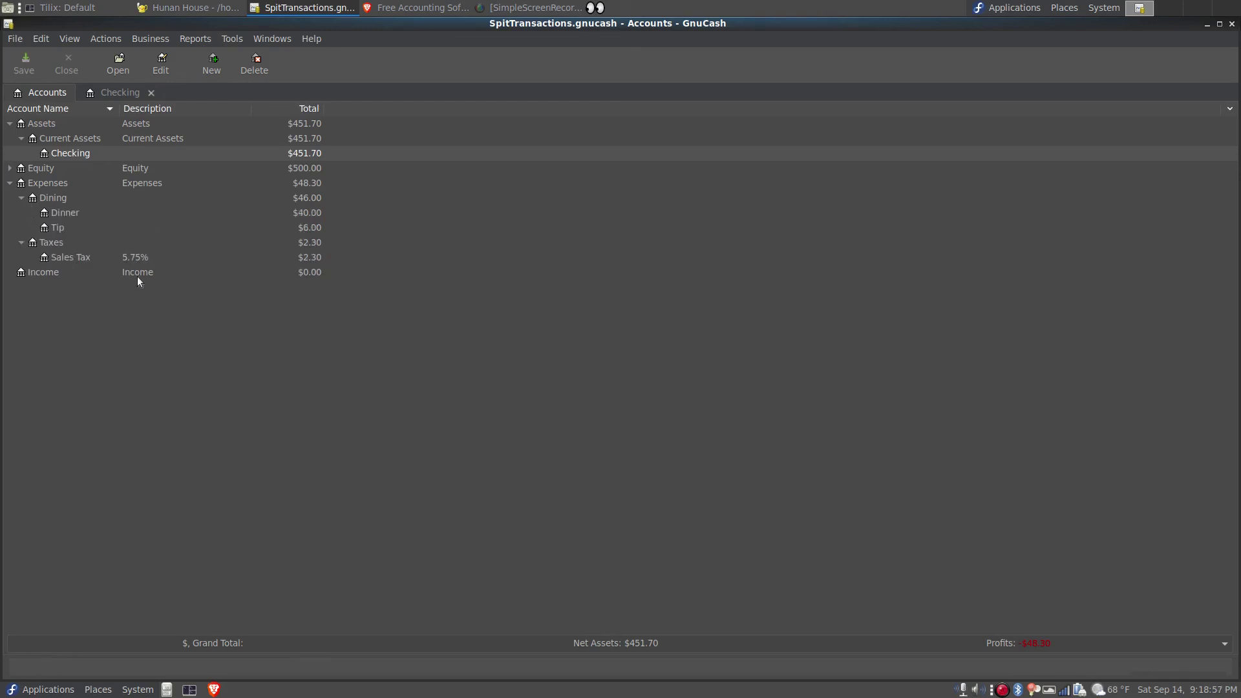
Check the Tip $6.00, Dinner $40.00 and Sales Tax $2.30 account totals.
left_click(58, 230)
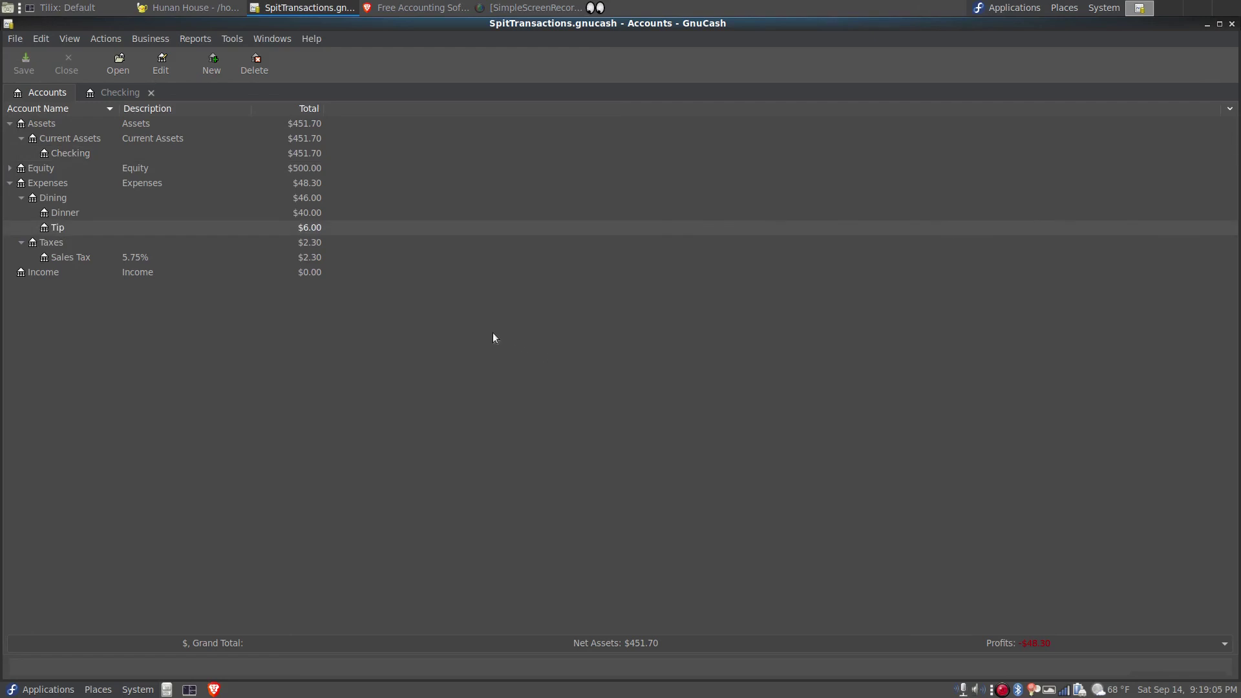
left_click(77, 211)
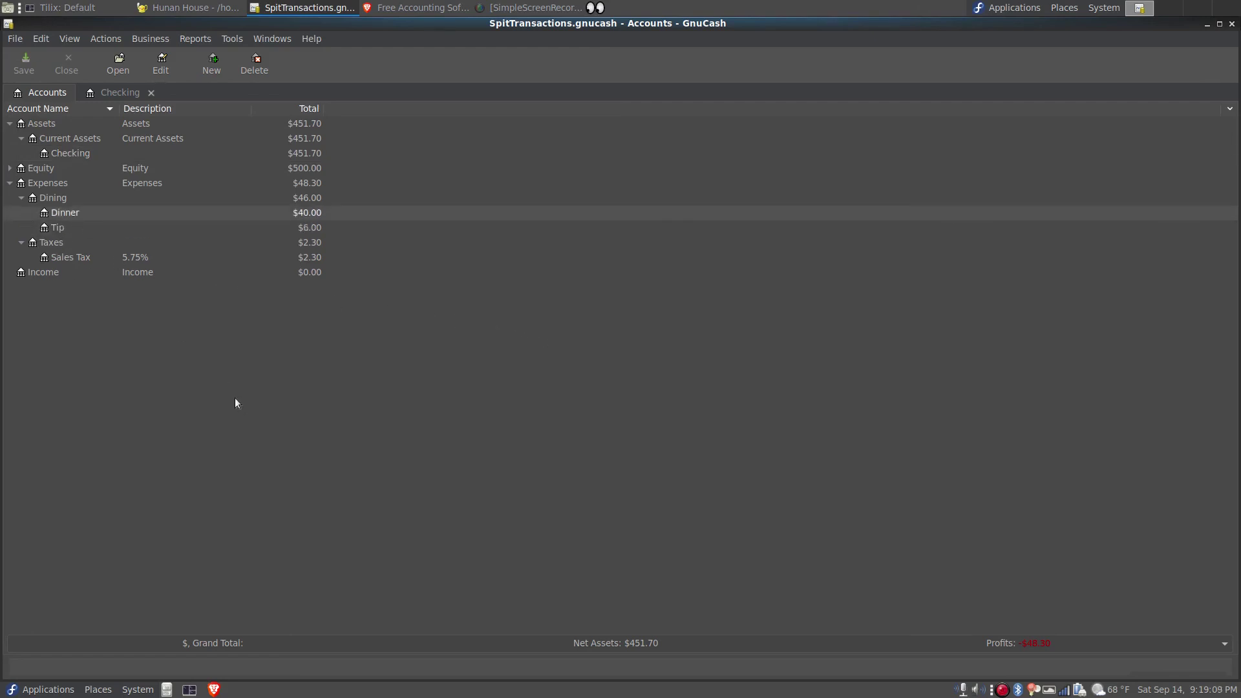
left_click(79, 257)
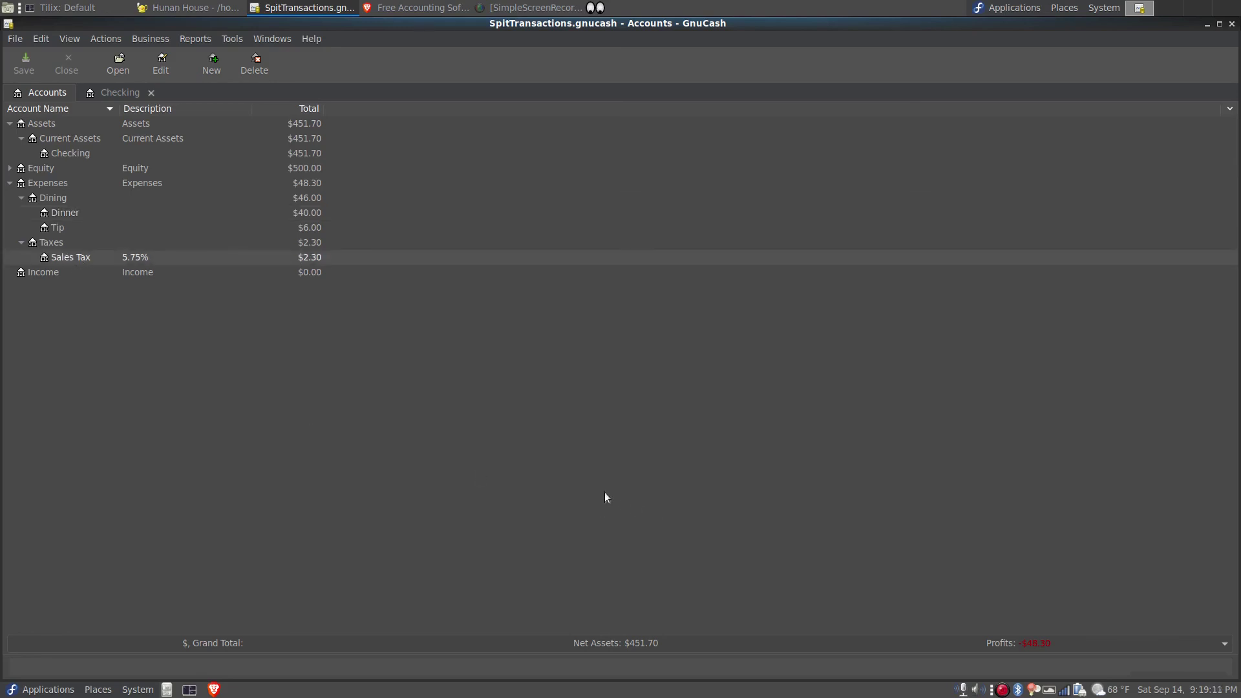